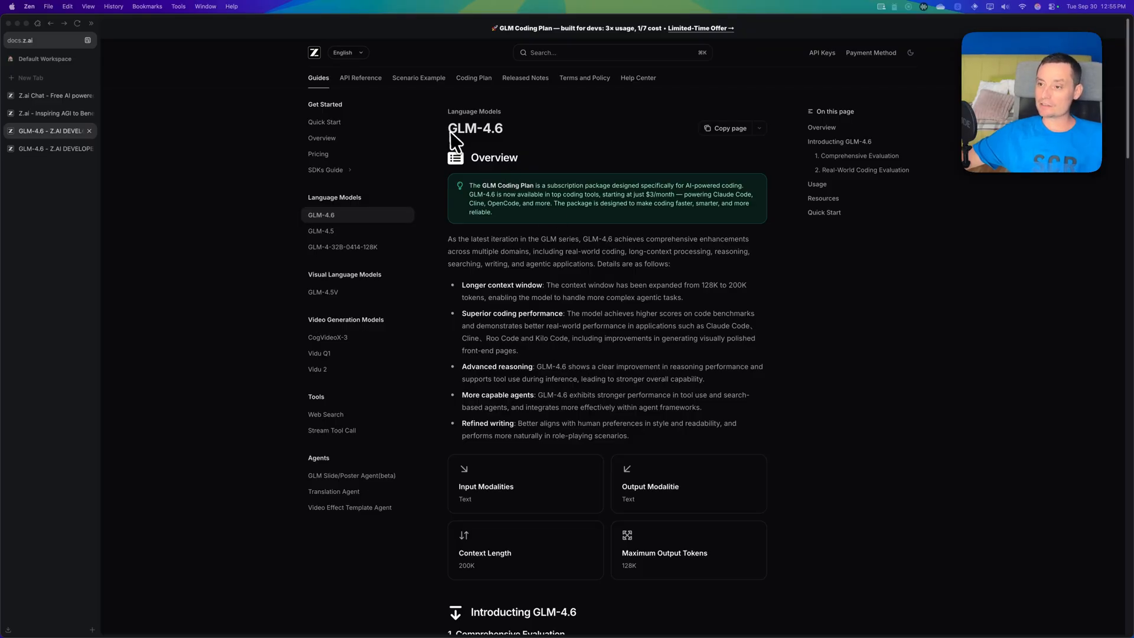
# Highlight the GLM-4.6 title and 200K context figure, then reach the Lite/Pro/Max Coding Plan pricing page.
pyautogui.moveTo(447, 129); pyautogui.dragTo(498, 132)
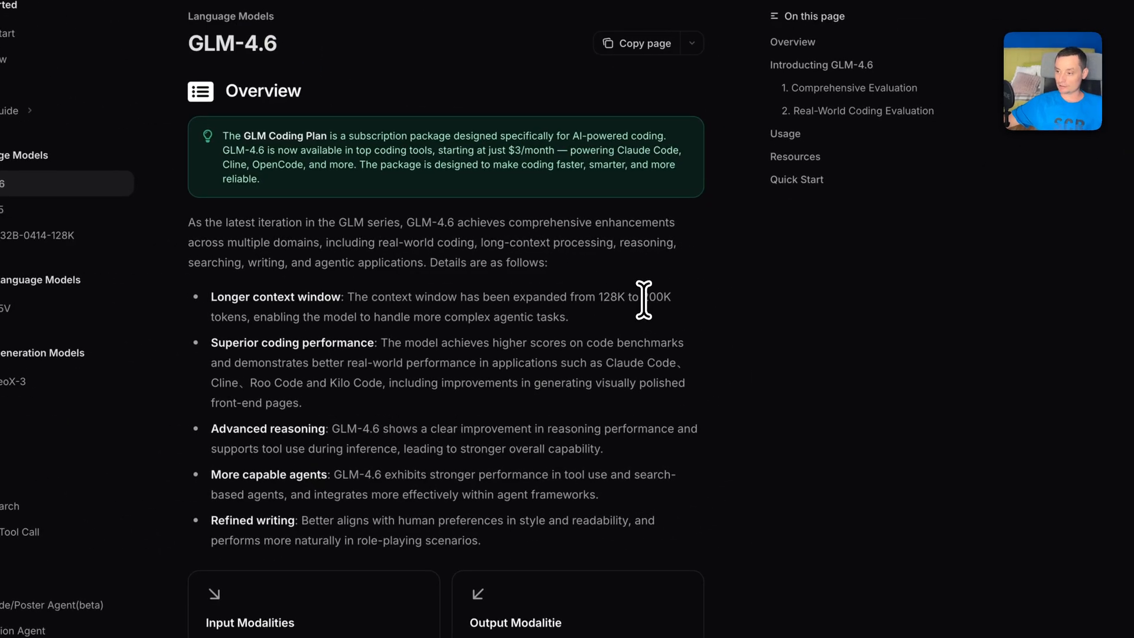
pyautogui.moveTo(642, 297); pyautogui.dragTo(674, 301)
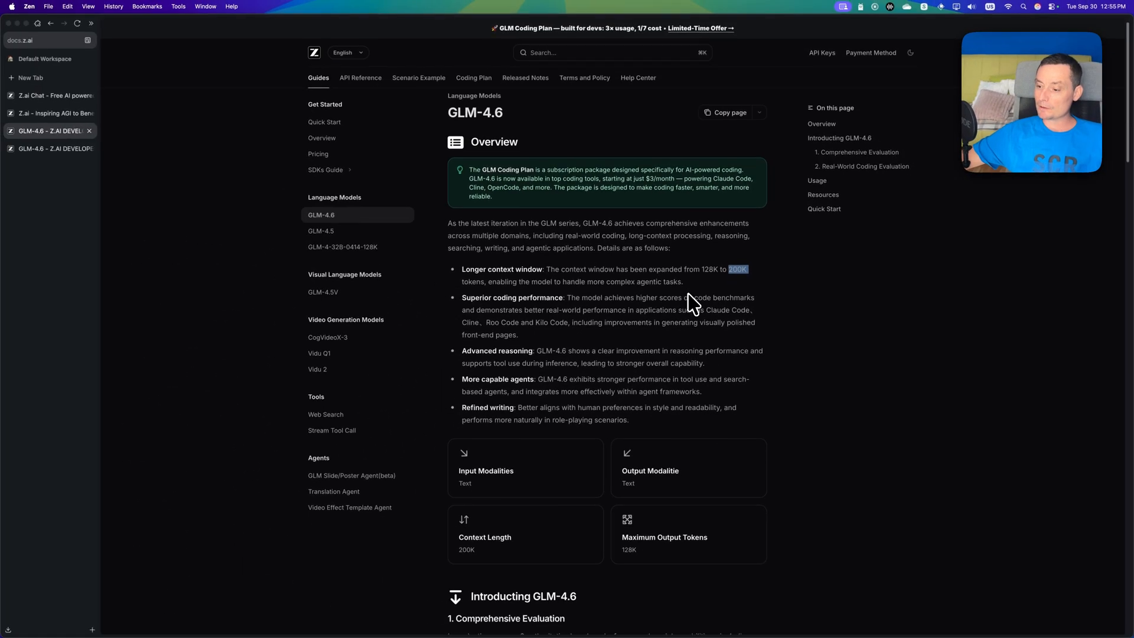
pyautogui.scroll(-3, 688, 294)
pyautogui.scroll(-3, 688, 293)
pyautogui.scroll(-3, 687, 293)
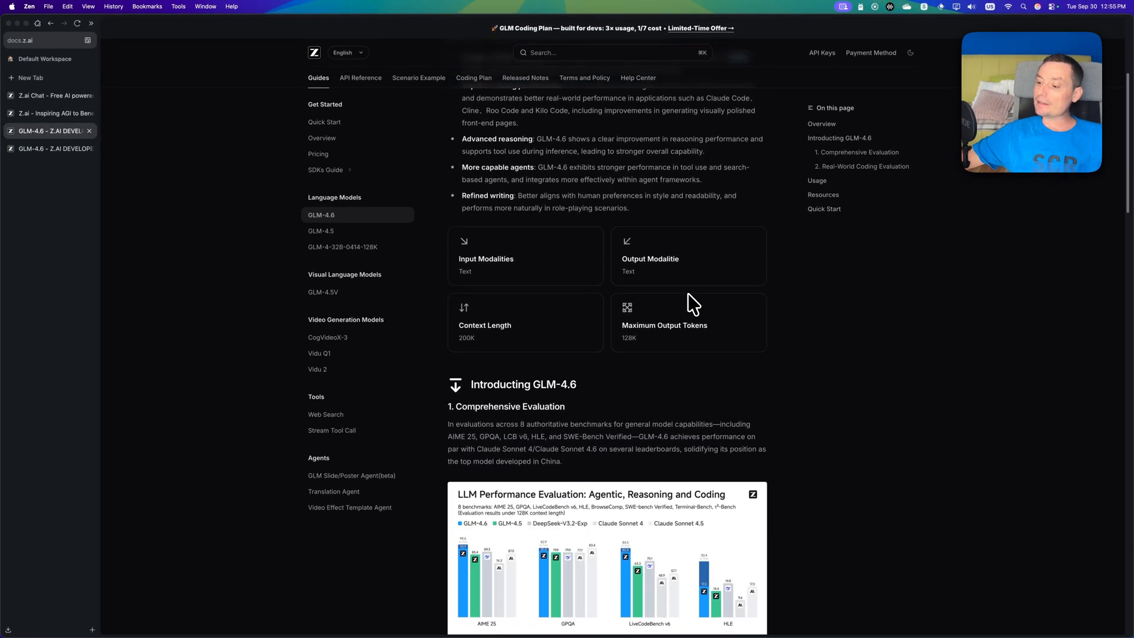
pyautogui.scroll(-2, 693, 304)
pyautogui.scroll(-2, 693, 304)
pyautogui.scroll(-2, 694, 303)
pyautogui.scroll(-1, 693, 304)
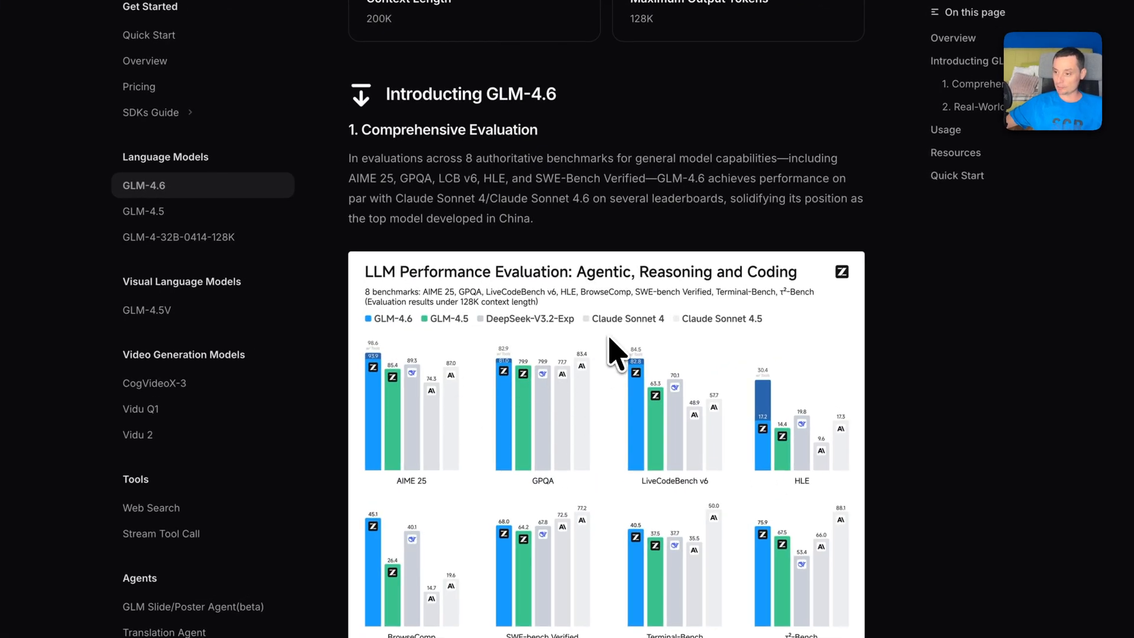
pyautogui.scroll(-2, 616, 345)
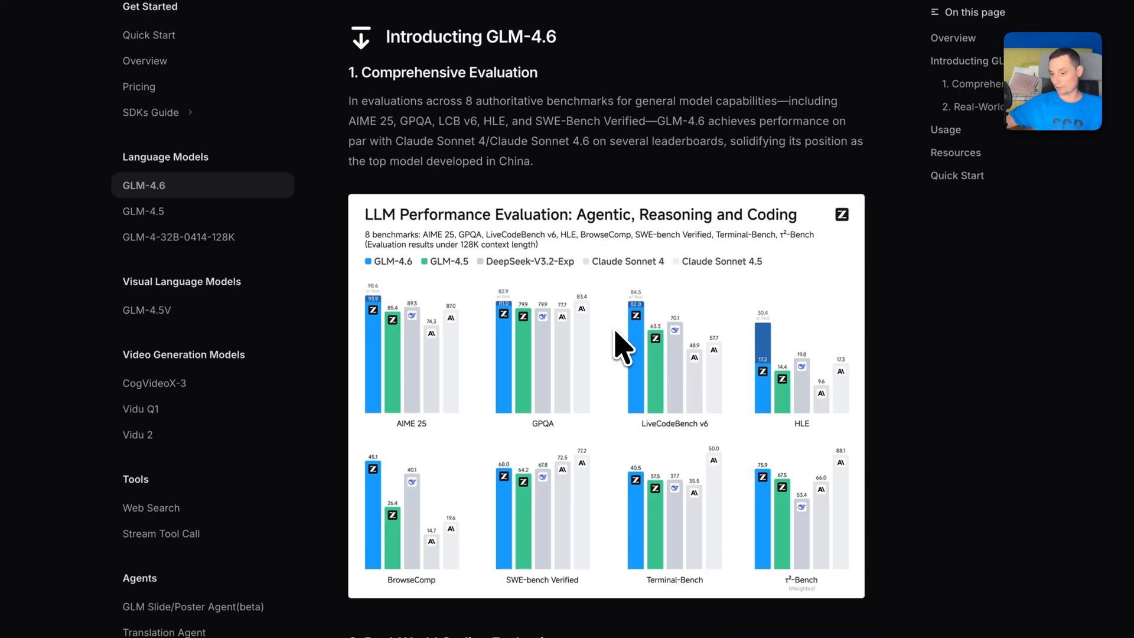
pyautogui.scroll(-5, 623, 347)
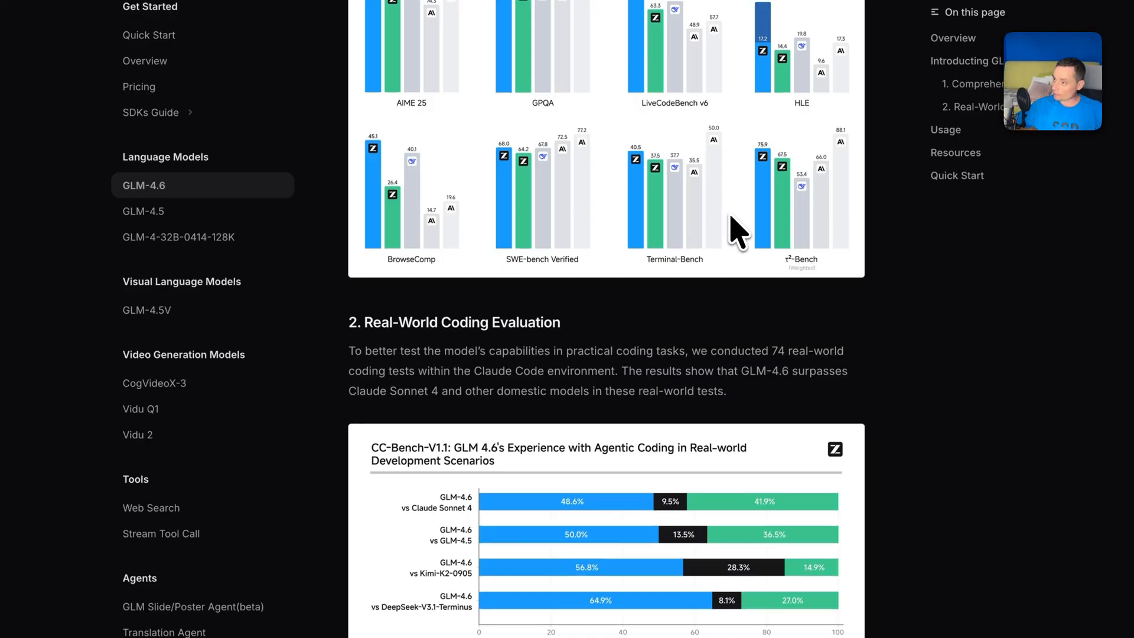
pyautogui.scroll(10, 732, 232)
pyautogui.scroll(5, 732, 232)
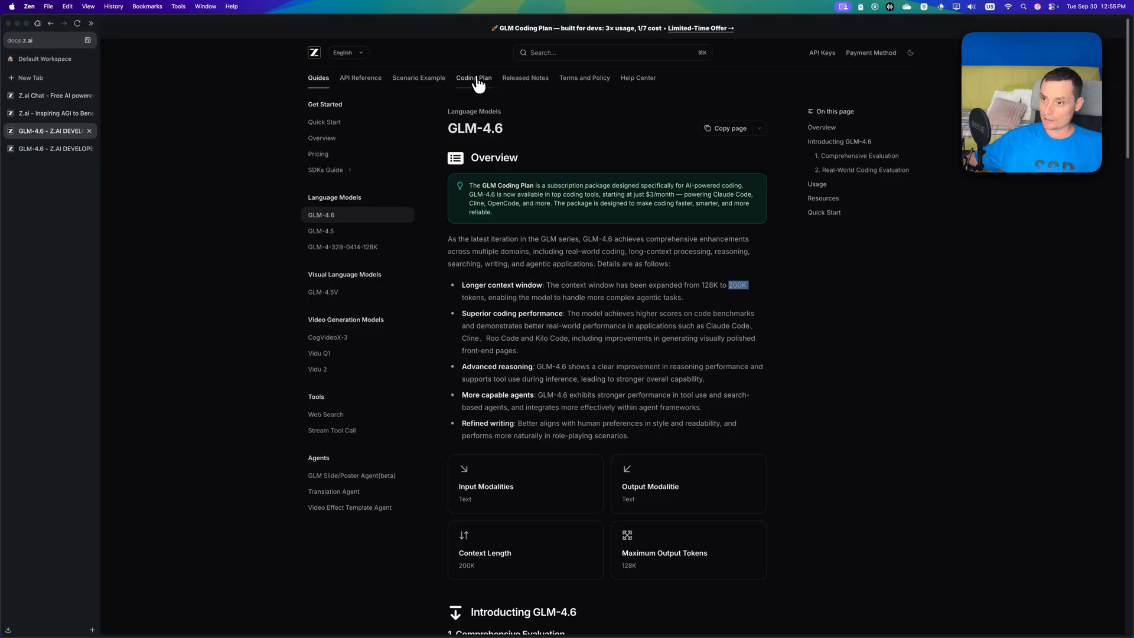
pyautogui.click(474, 77)
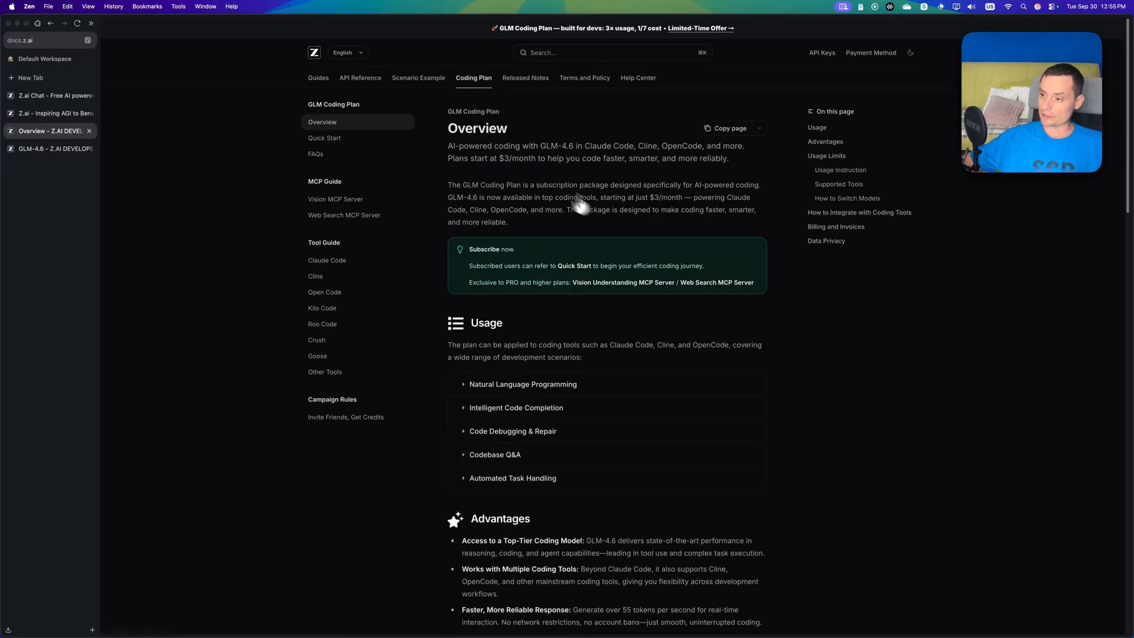
pyautogui.click(697, 29)
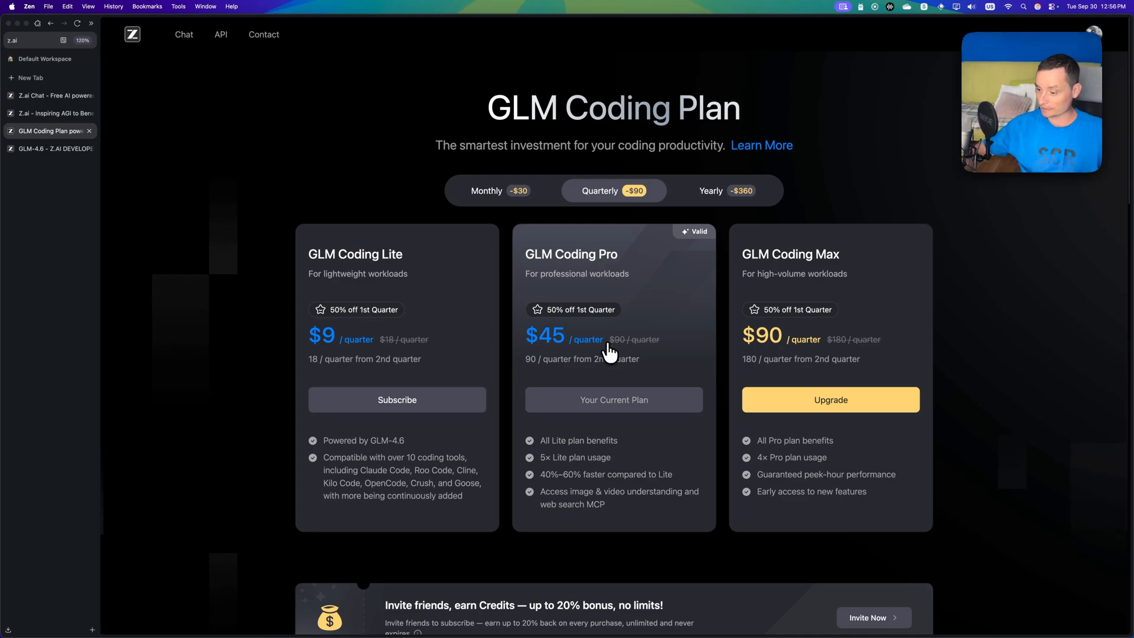
pyautogui.scroll(-2, 635, 445)
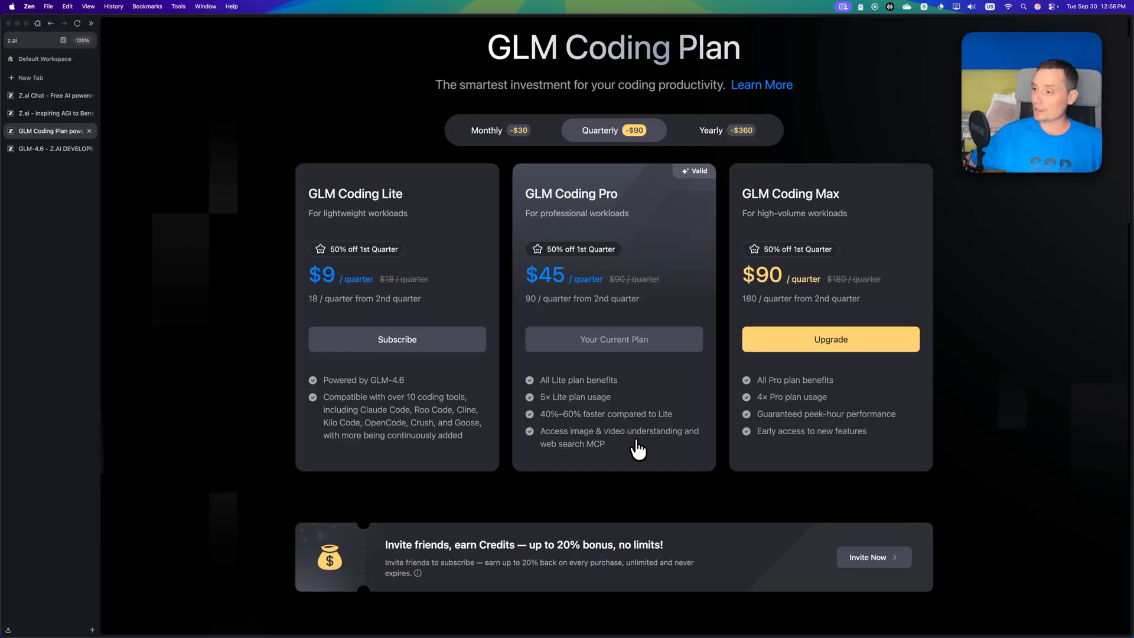
pyautogui.scroll(2, 638, 448)
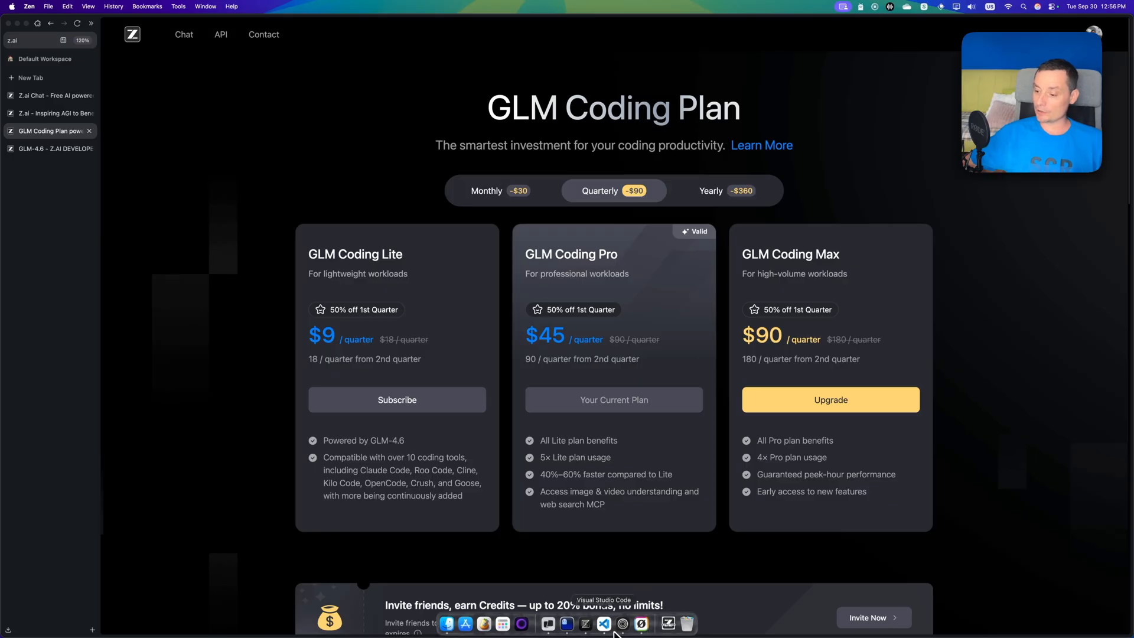
# Bring the Droid terminal session forward from the Dock and enlarge the Warp window.
pyautogui.click(566, 624)
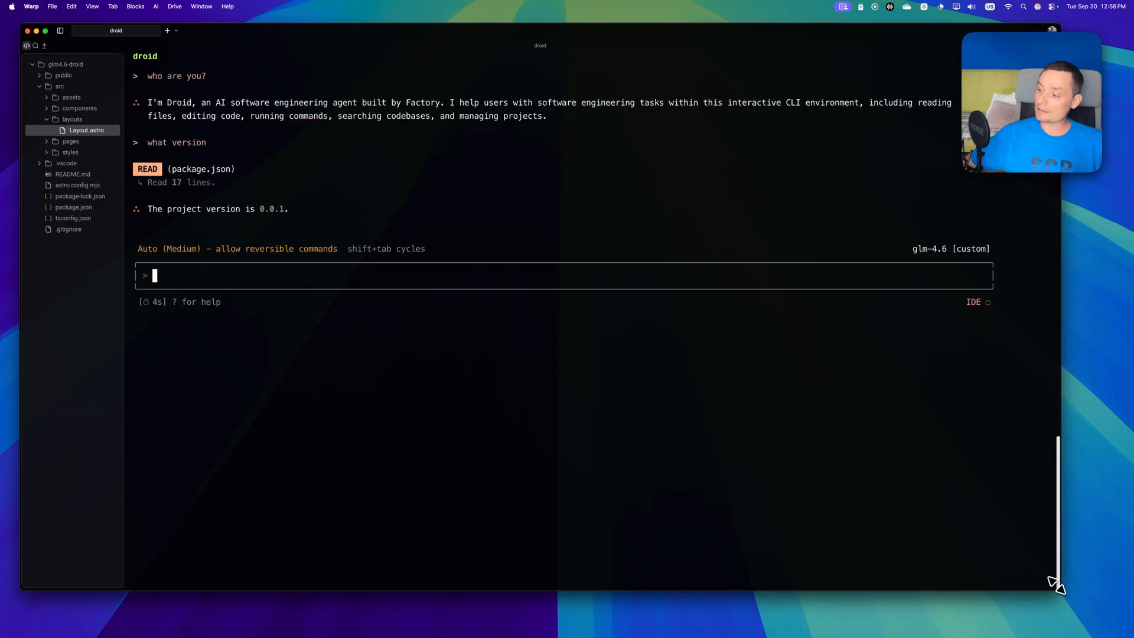
pyautogui.moveTo(1055, 583); pyautogui.dragTo(1070, 608)
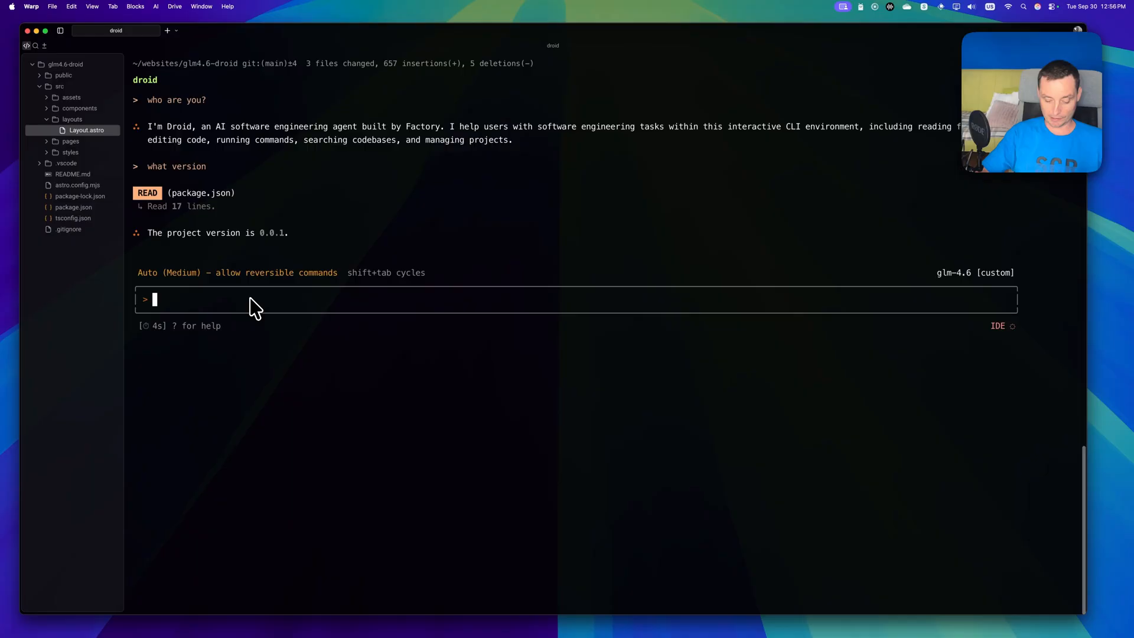
pyautogui.write('/init')
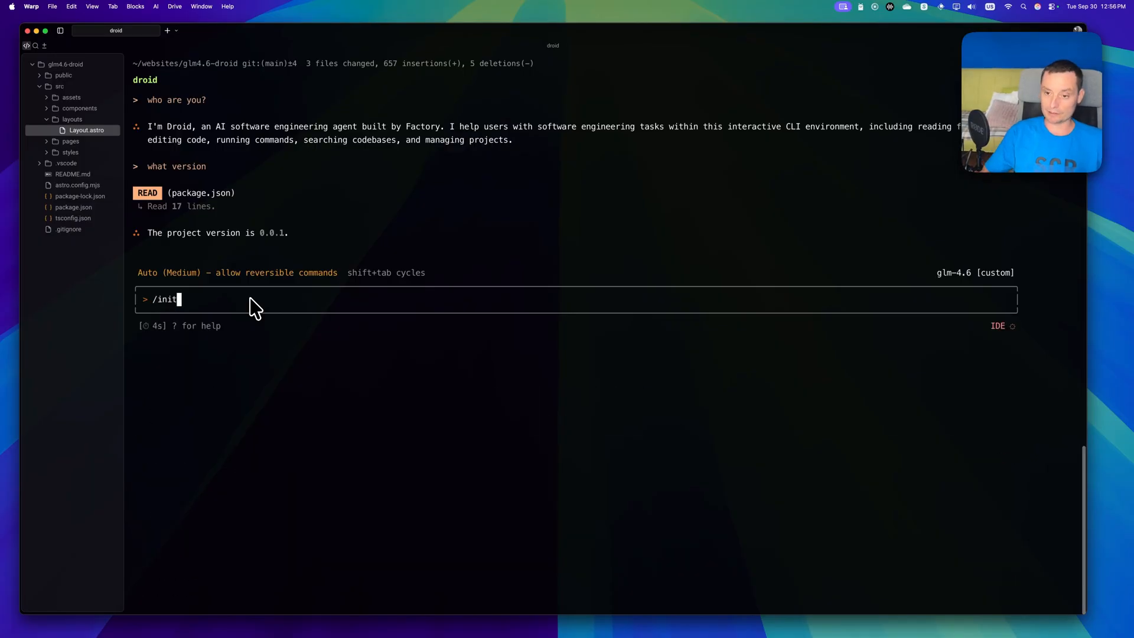
# Run /init, then send the pasted Astro + Tailwind CSS 4 solar website request to Droid.
pyautogui.press('Return')
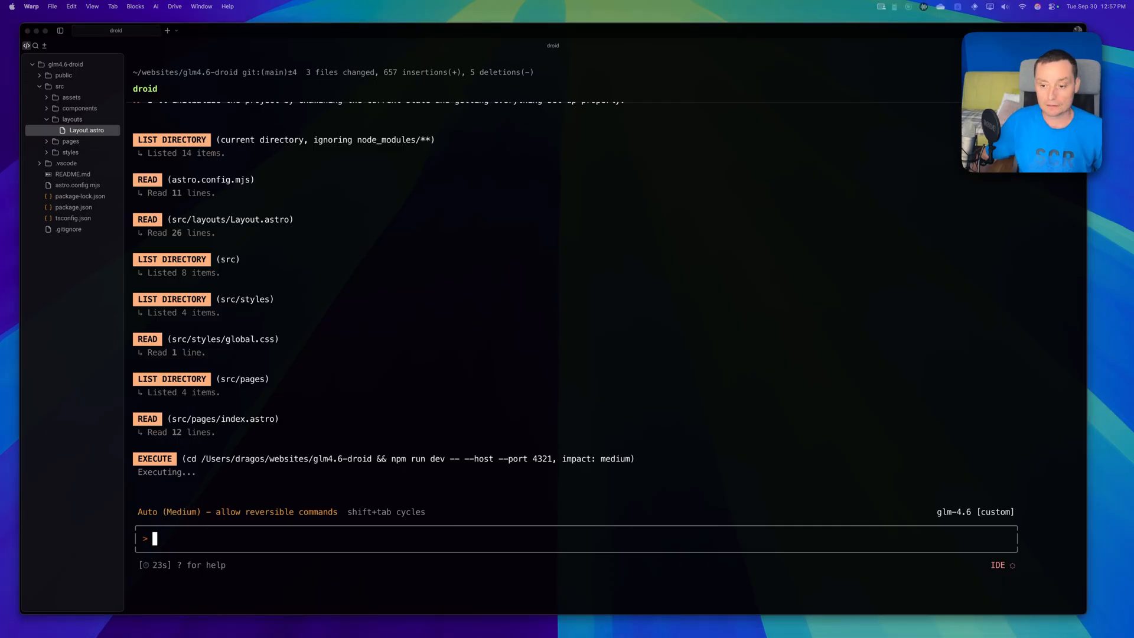
pyautogui.press('super+v')
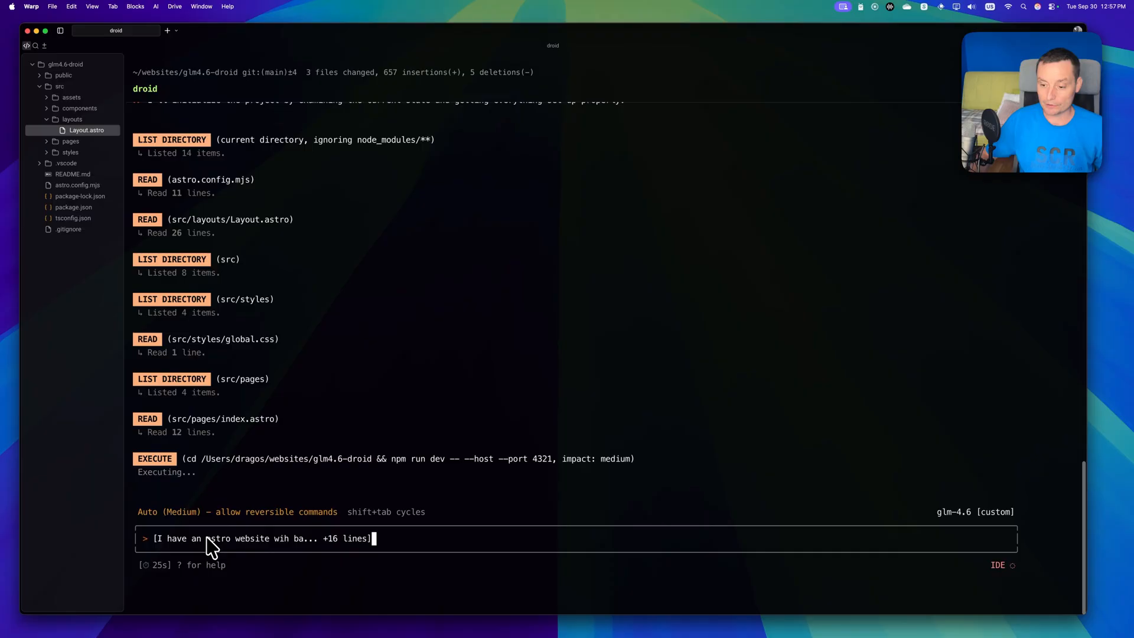
pyautogui.press('Return')
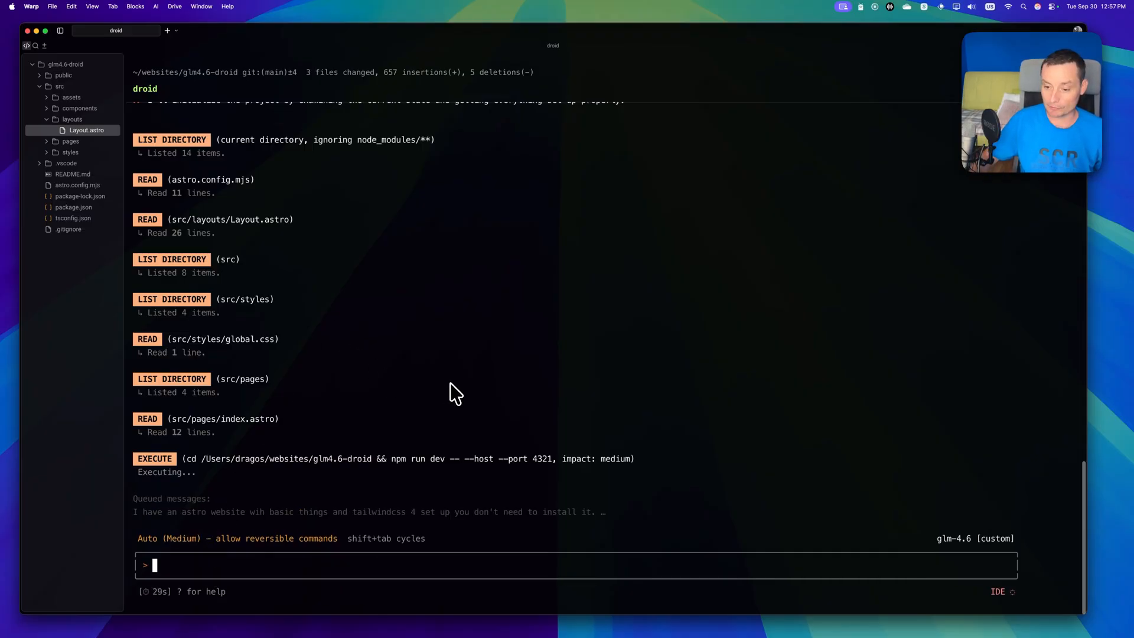
# Paste and submit the solar company website request in the new Droid session.
pyautogui.press('super+v')
pyautogui.press('Return')
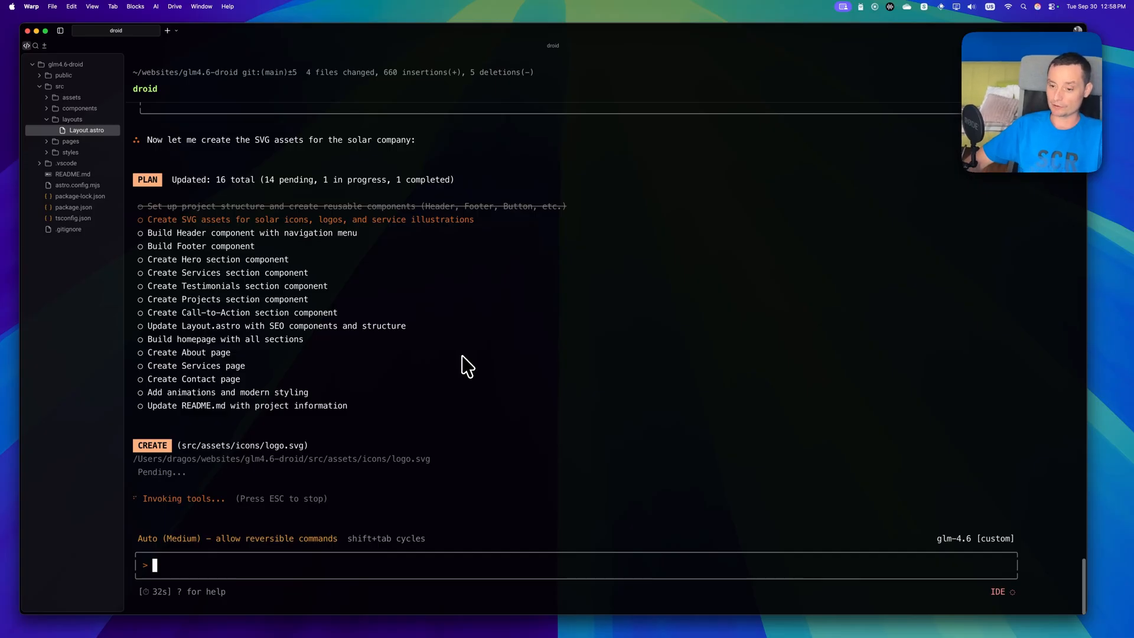
pyautogui.scroll(5, 467, 366)
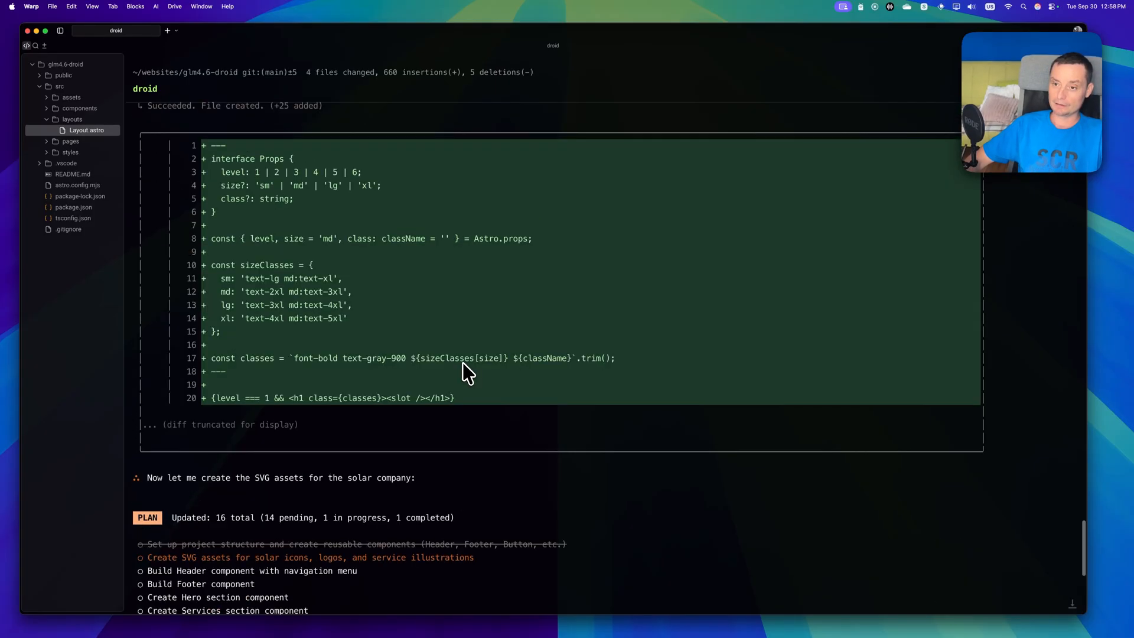
pyautogui.scroll(-6, 462, 362)
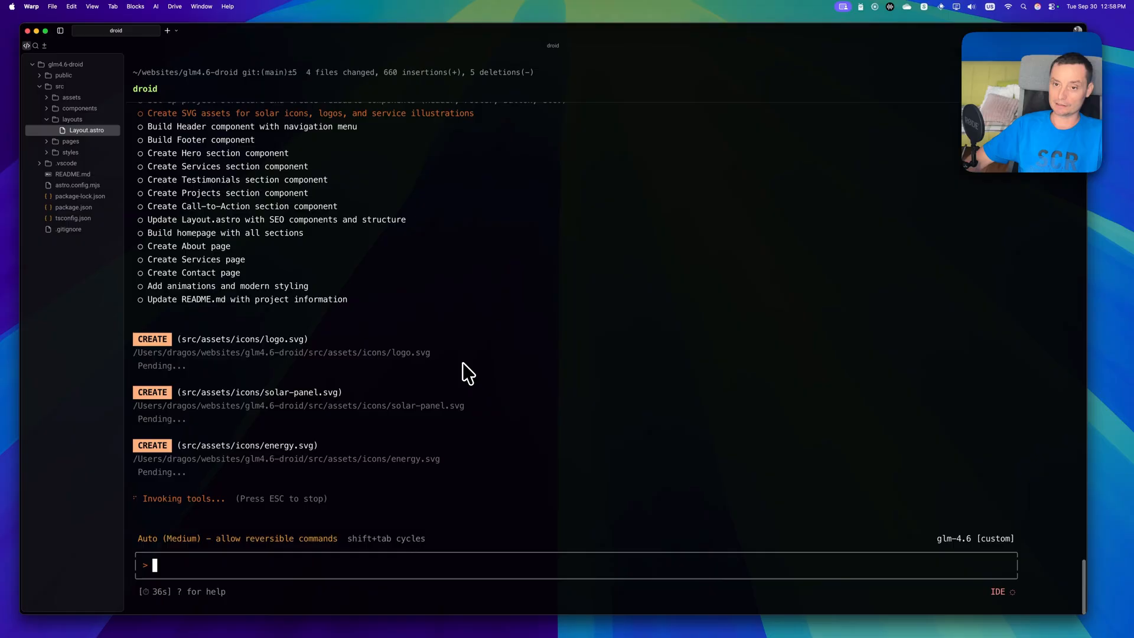
# Review the generated Button, Heading, Section and Footer components in the editor pane.
pyautogui.click(79, 109)
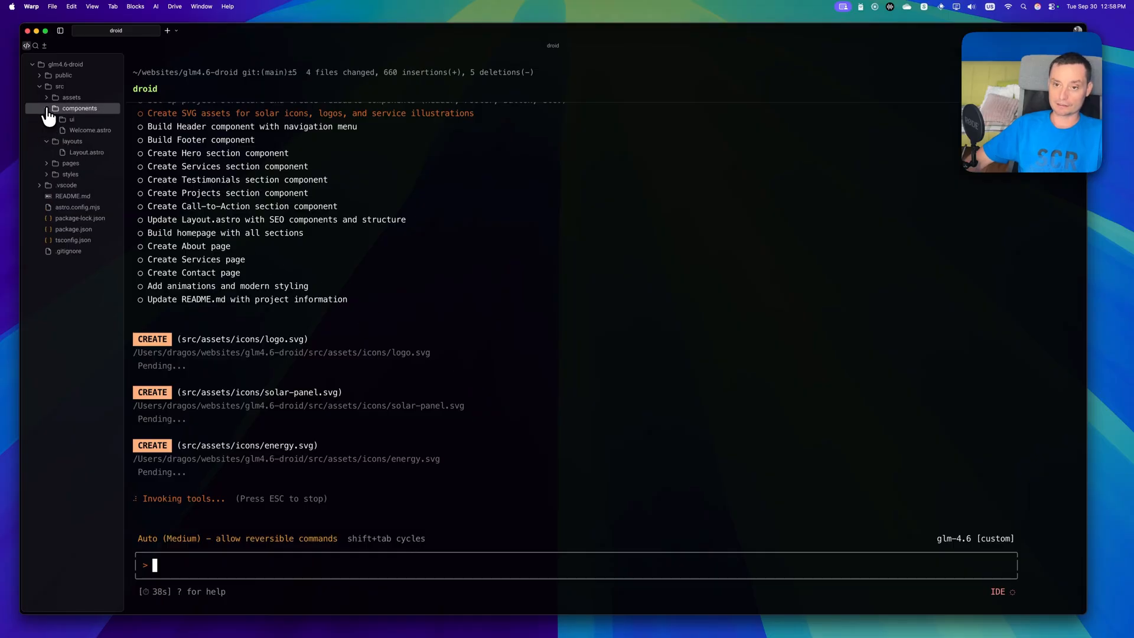
pyautogui.click(64, 119)
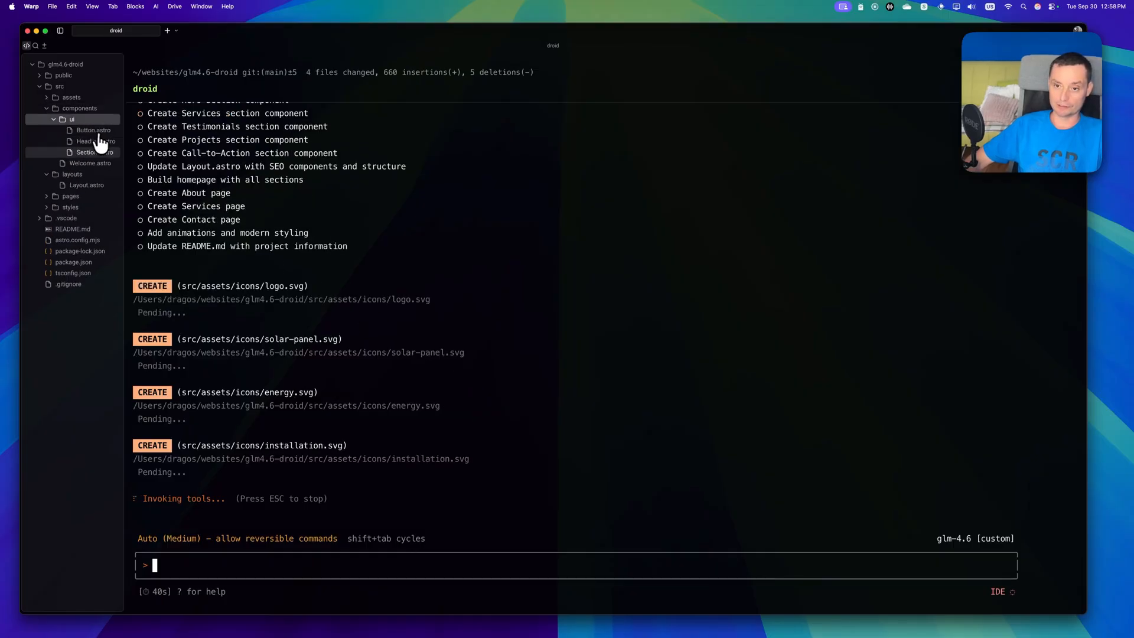
pyautogui.click(93, 131)
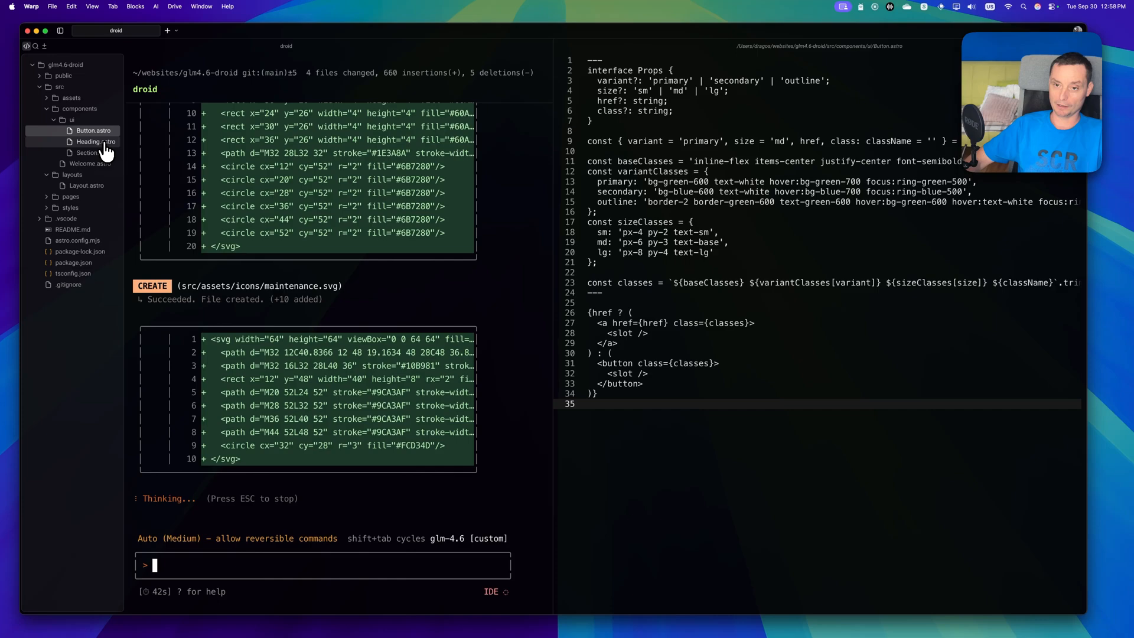
pyautogui.click(93, 142)
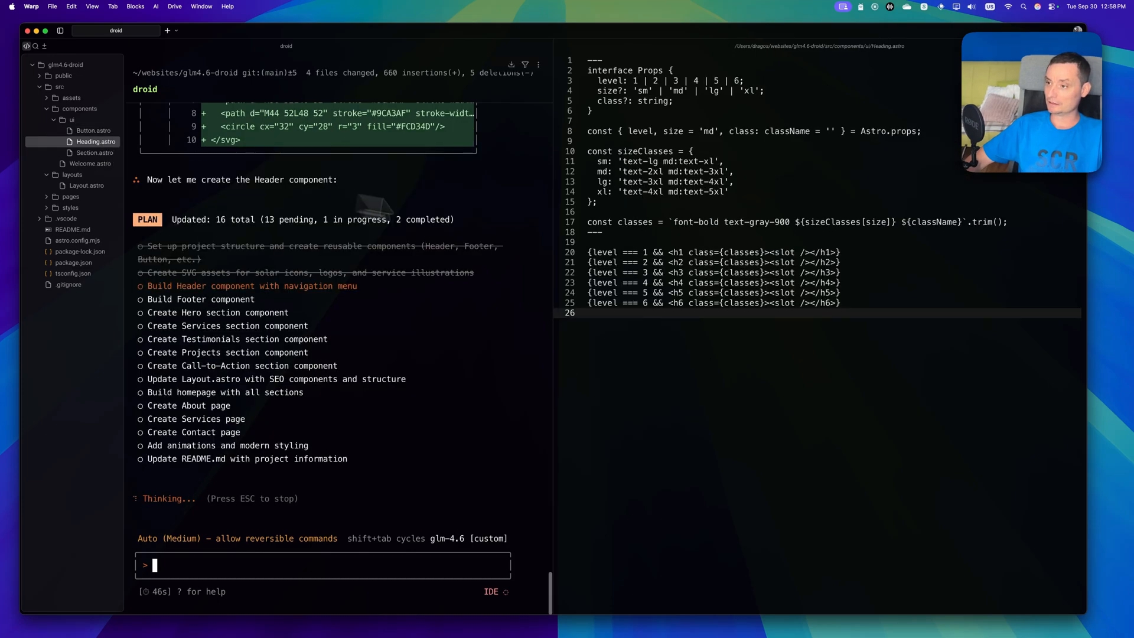
pyautogui.click(94, 152)
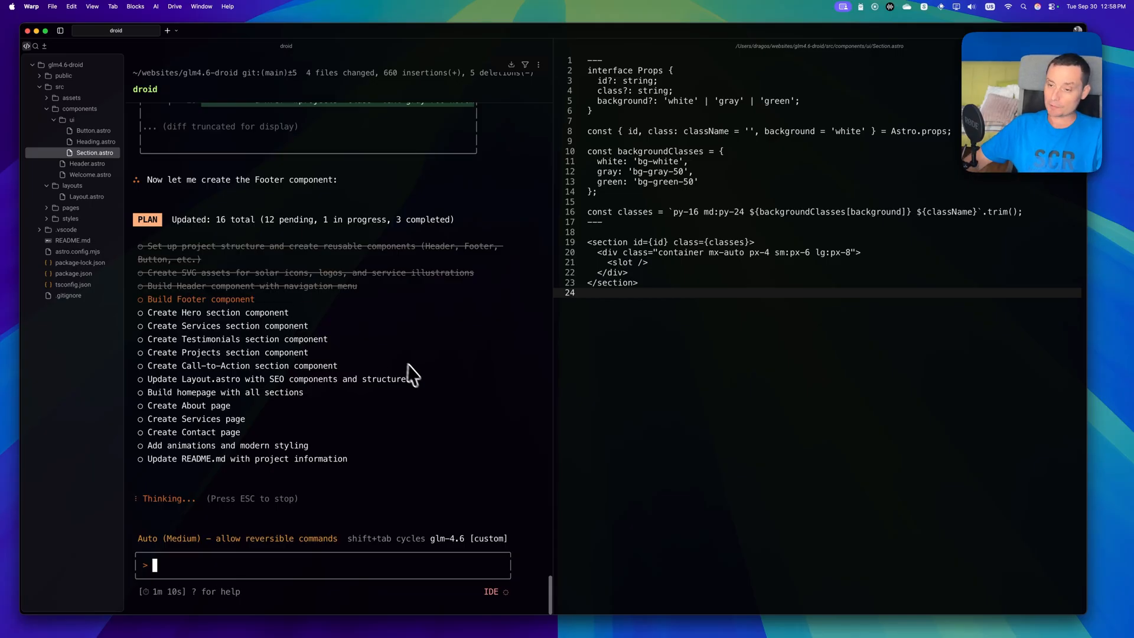
pyautogui.scroll(5, 417, 381)
pyautogui.scroll(5, 418, 381)
pyautogui.scroll(5, 417, 381)
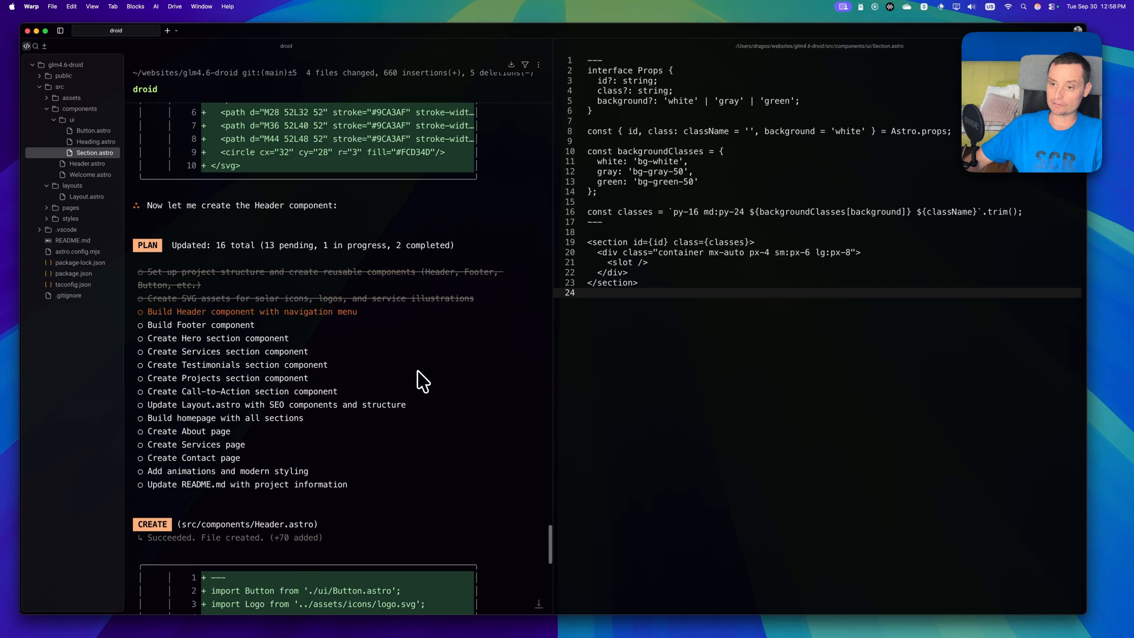
pyautogui.scroll(5, 418, 381)
pyautogui.scroll(5, 417, 382)
pyautogui.scroll(5, 417, 382)
pyautogui.scroll(1, 418, 382)
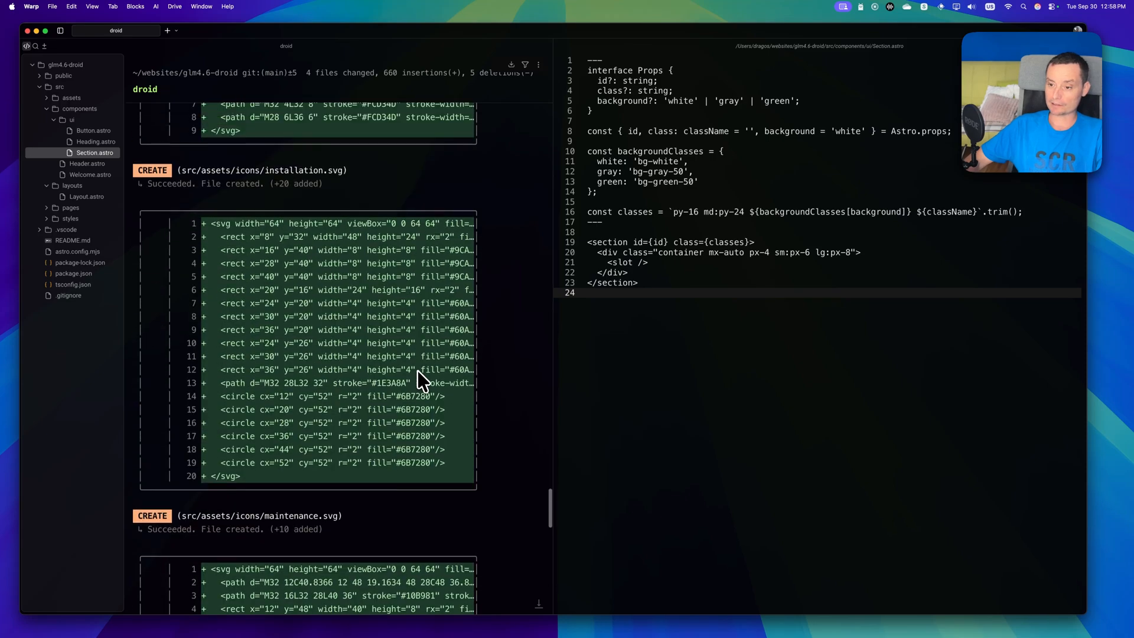
pyautogui.scroll(1, 418, 381)
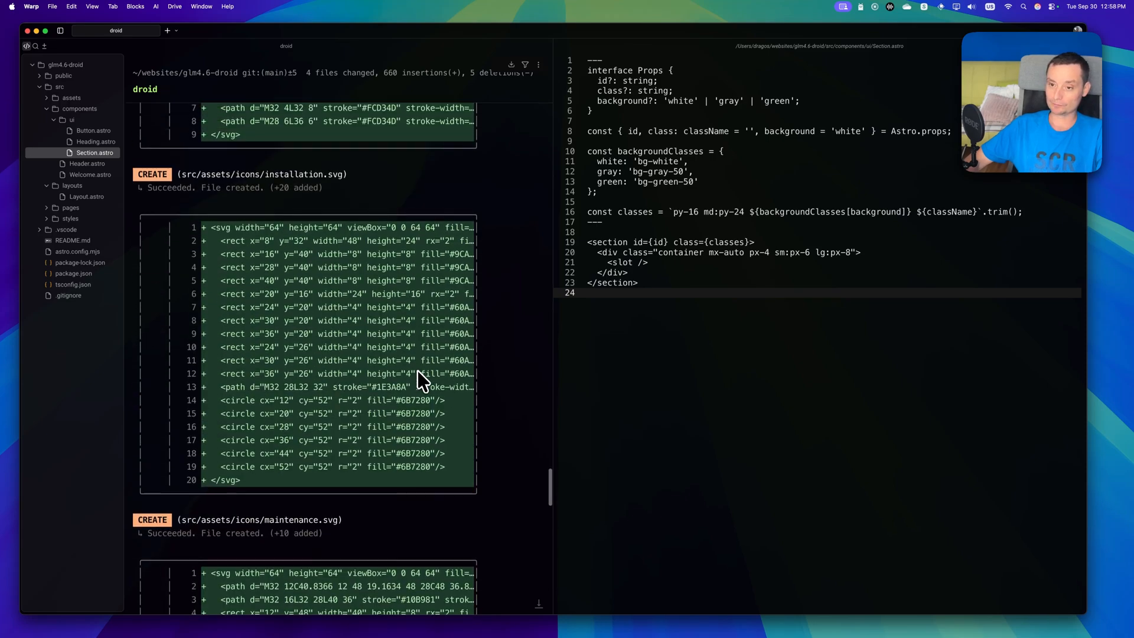
pyautogui.scroll(-5, 417, 381)
pyautogui.scroll(-5, 417, 381)
pyautogui.scroll(-5, 418, 381)
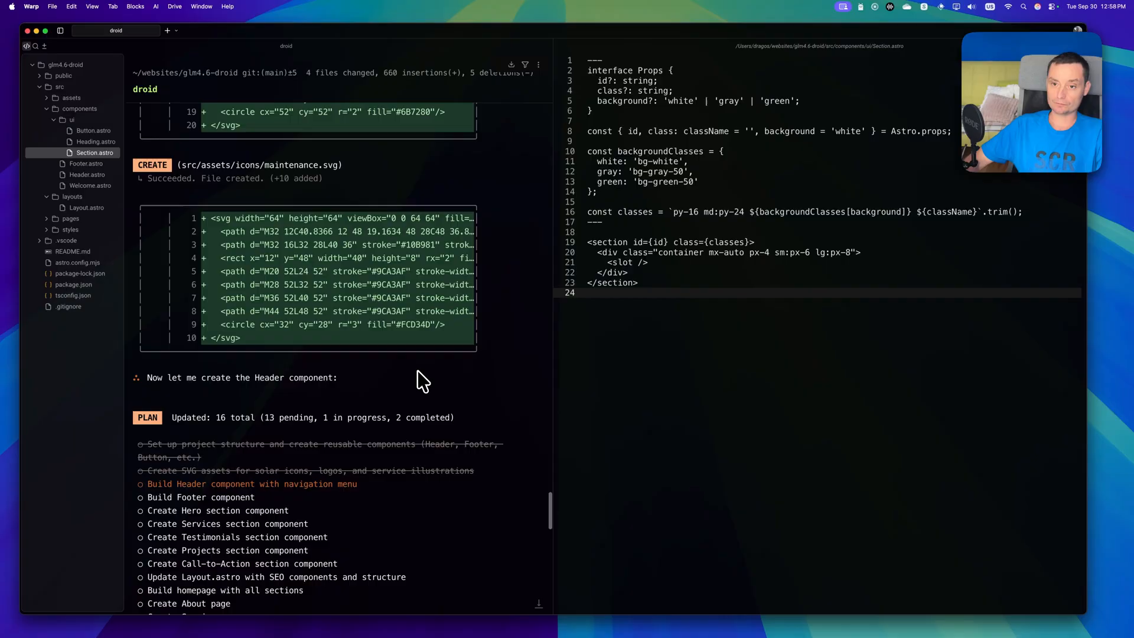
pyautogui.scroll(-5, 418, 382)
pyautogui.scroll(-5, 423, 381)
pyautogui.scroll(-3, 422, 381)
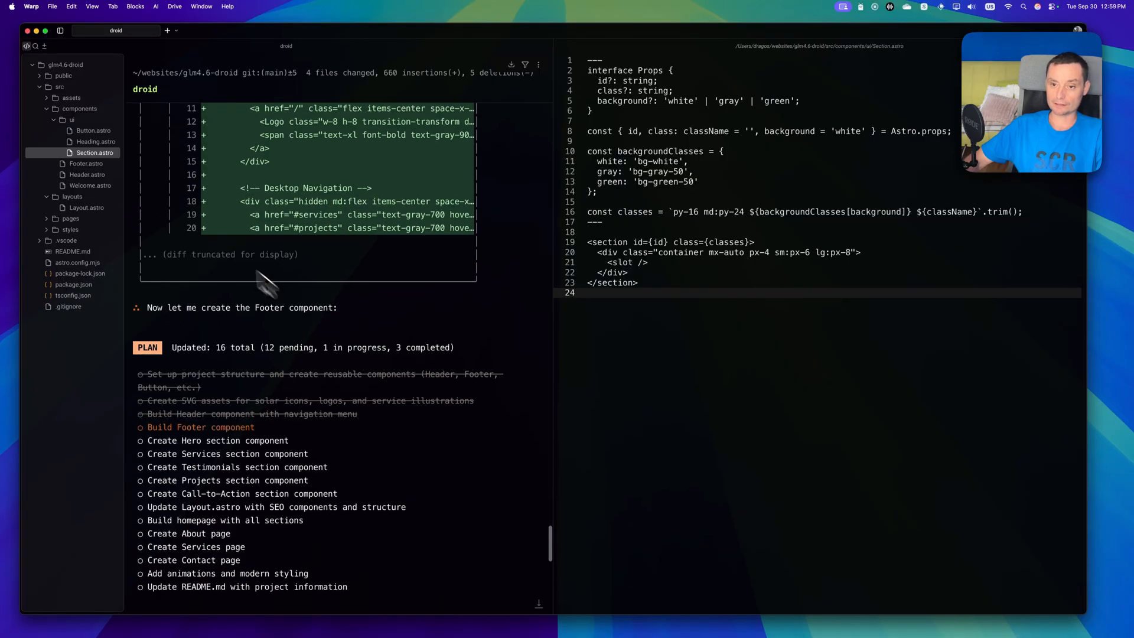
pyautogui.click(86, 164)
pyautogui.scroll(-5, 762, 289)
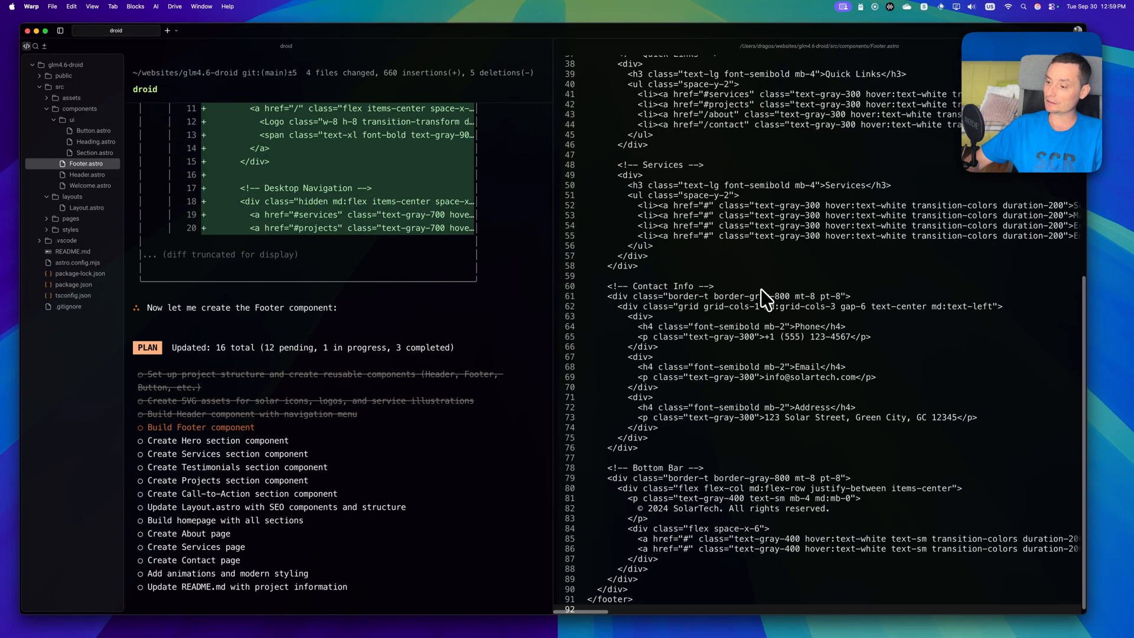
pyautogui.scroll(-5, 761, 292)
pyautogui.scroll(10, 761, 298)
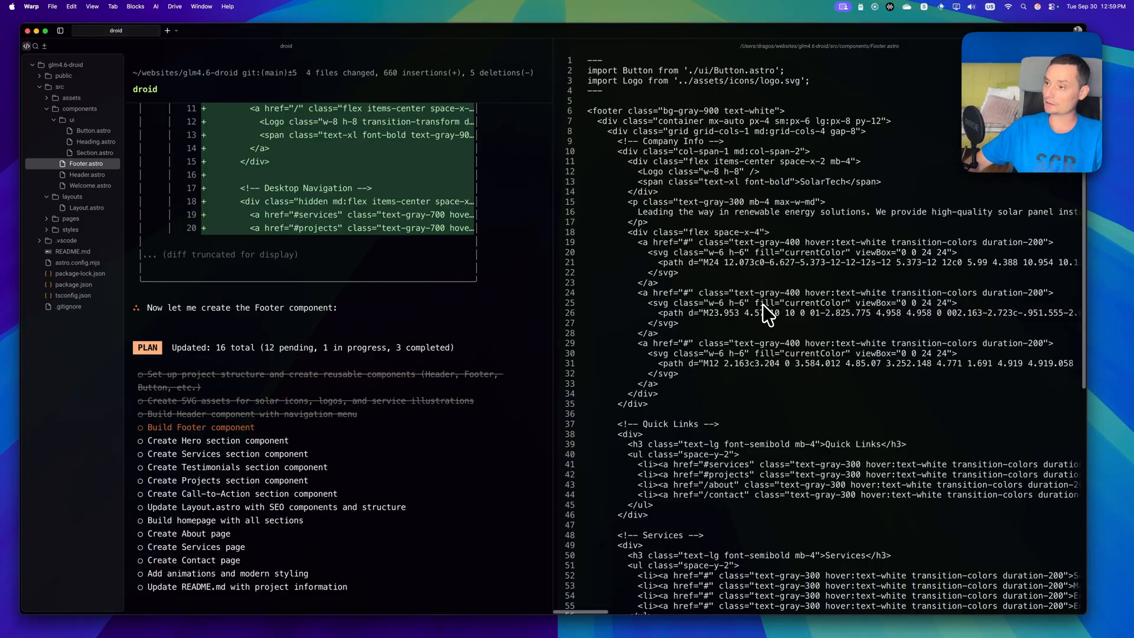
pyautogui.scroll(-10, 763, 304)
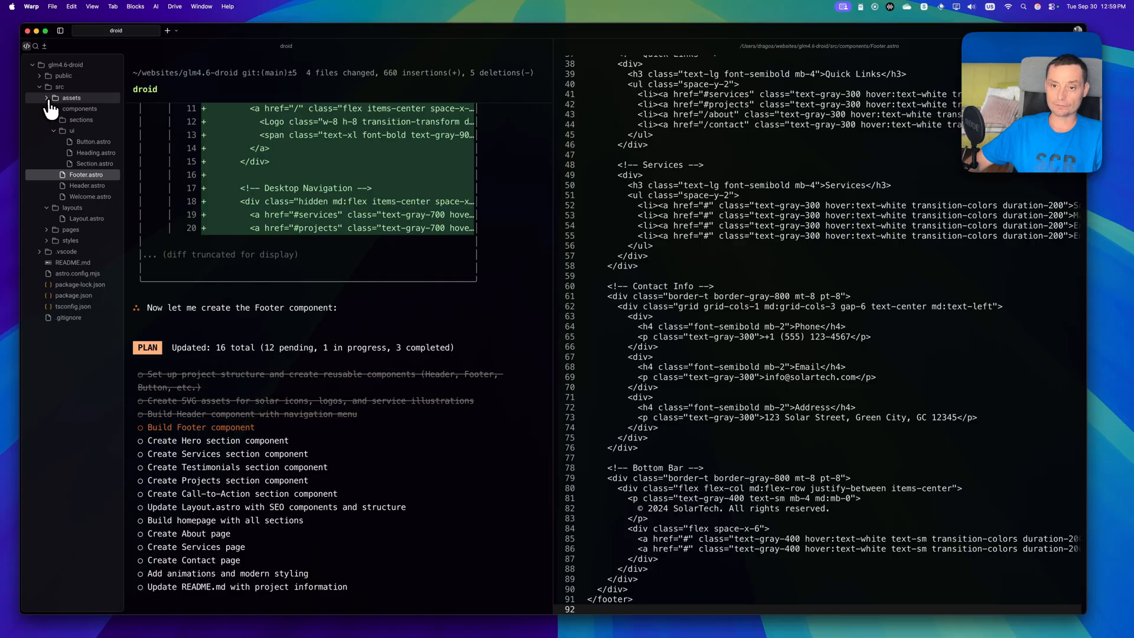
# Look through the energy, installation, maintenance and solar-panel SVG icons under assets/icons.
pyautogui.click(69, 98)
pyautogui.click(75, 109)
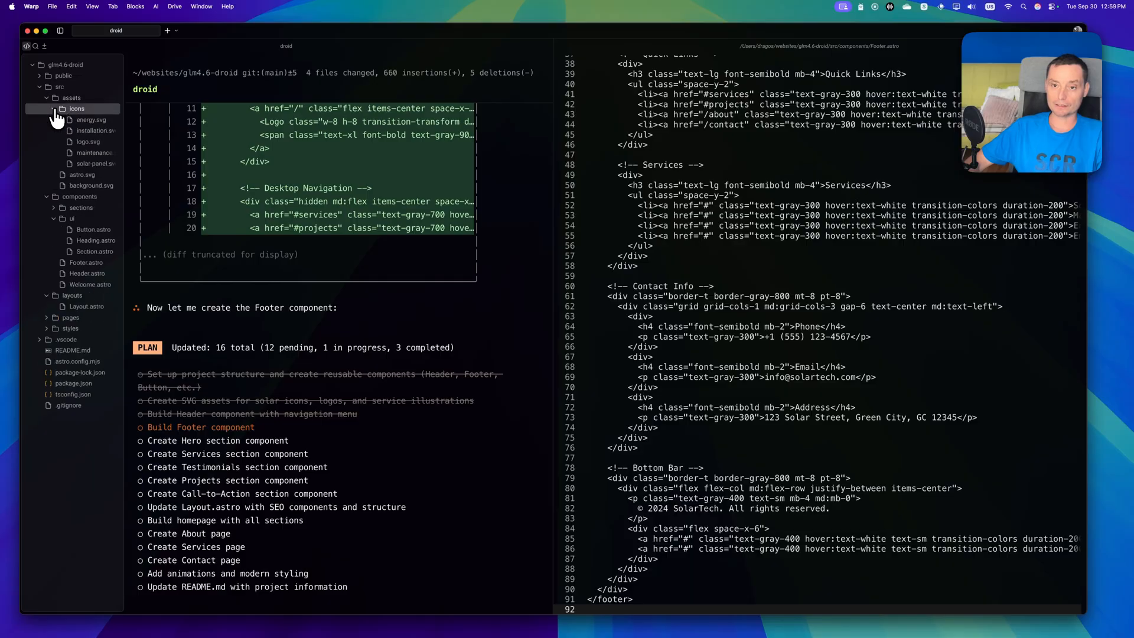
pyautogui.click(90, 120)
pyautogui.click(93, 130)
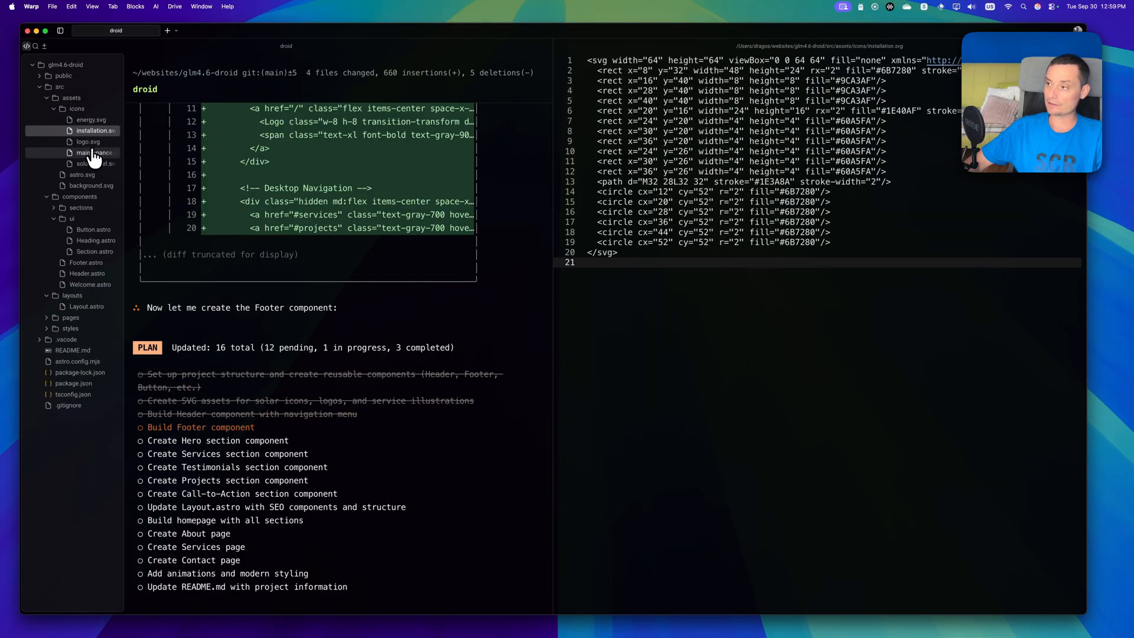
pyautogui.click(92, 153)
pyautogui.click(93, 164)
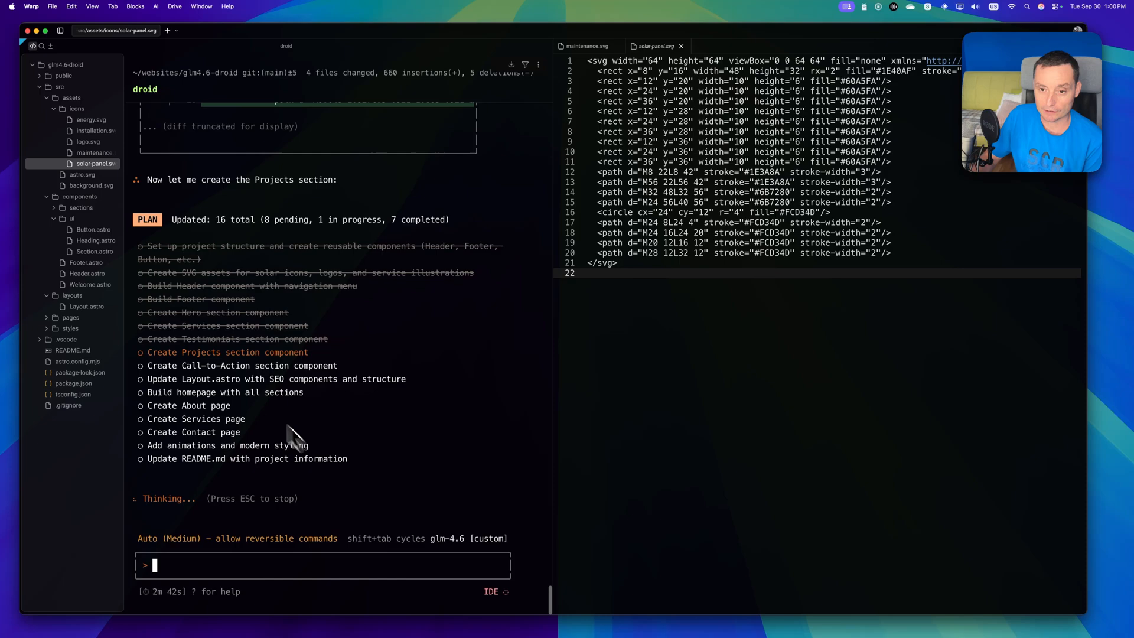
# Review the Services and Testimonials section components under components/sections.
pyautogui.click(80, 208)
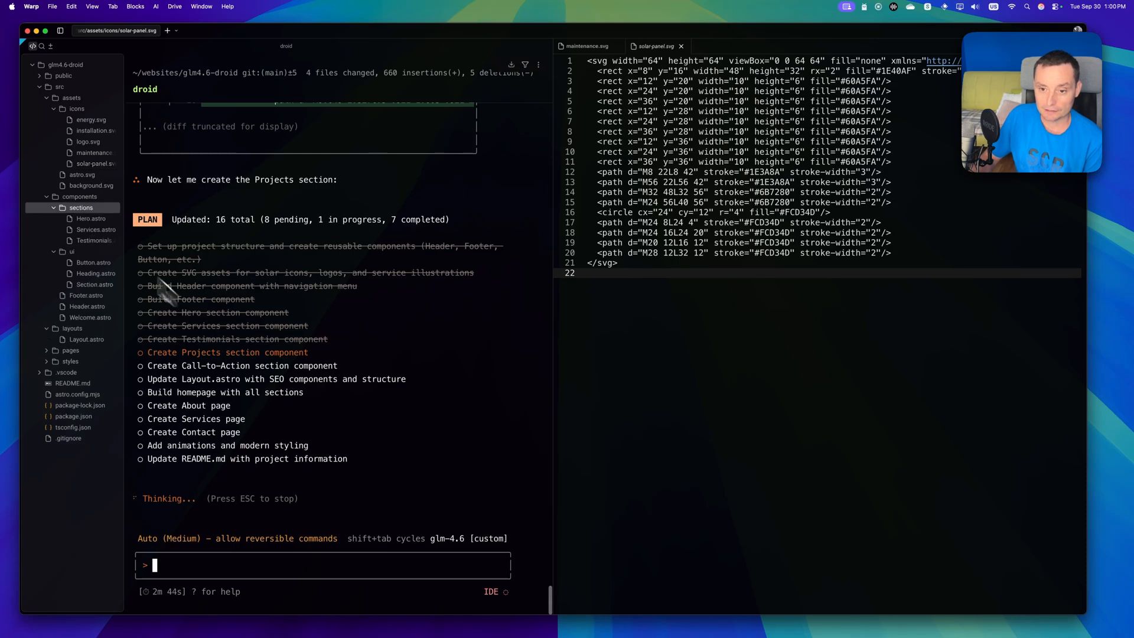
pyautogui.click(96, 230)
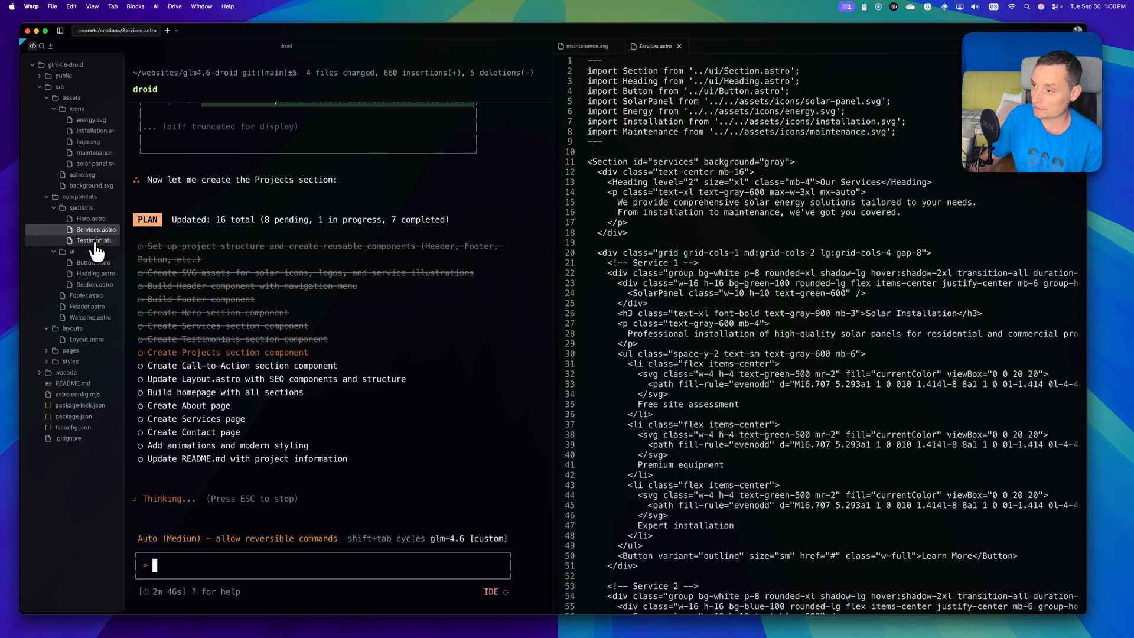
pyautogui.click(93, 240)
pyautogui.scroll(-10, 617, 380)
pyautogui.scroll(-5, 617, 379)
pyautogui.scroll(-5, 617, 379)
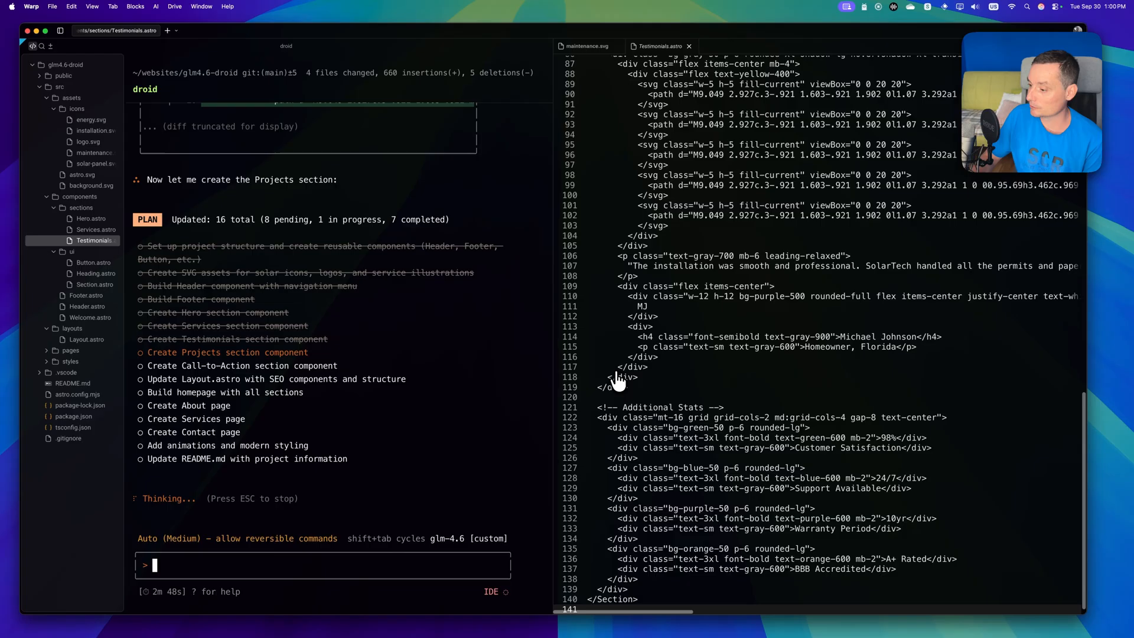
pyautogui.scroll(15, 618, 380)
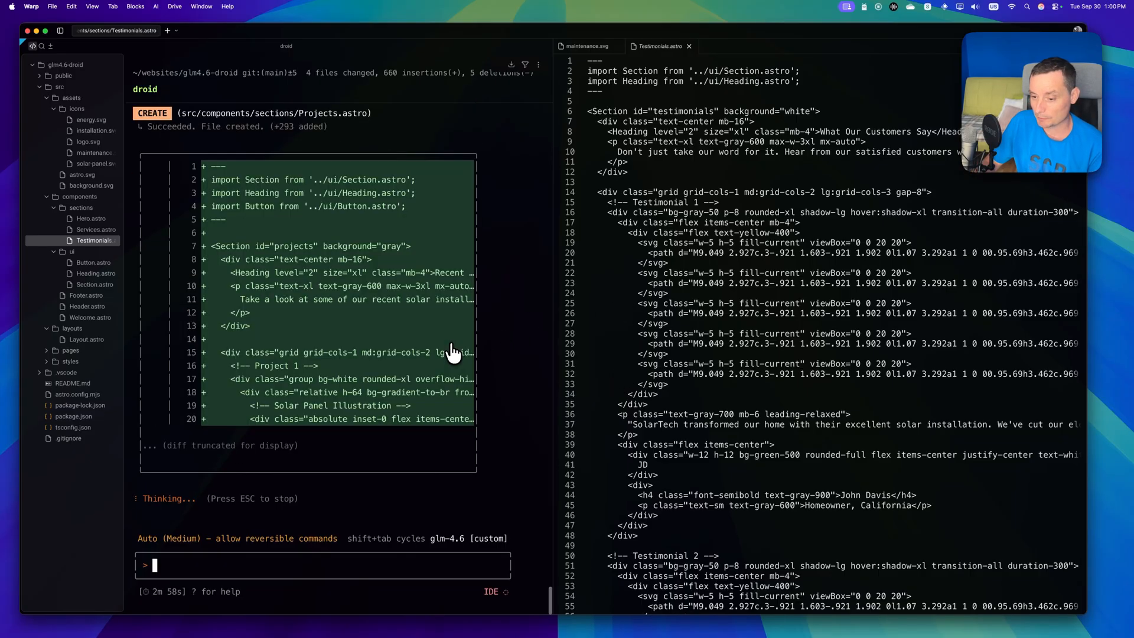
pyautogui.scroll(4, 452, 352)
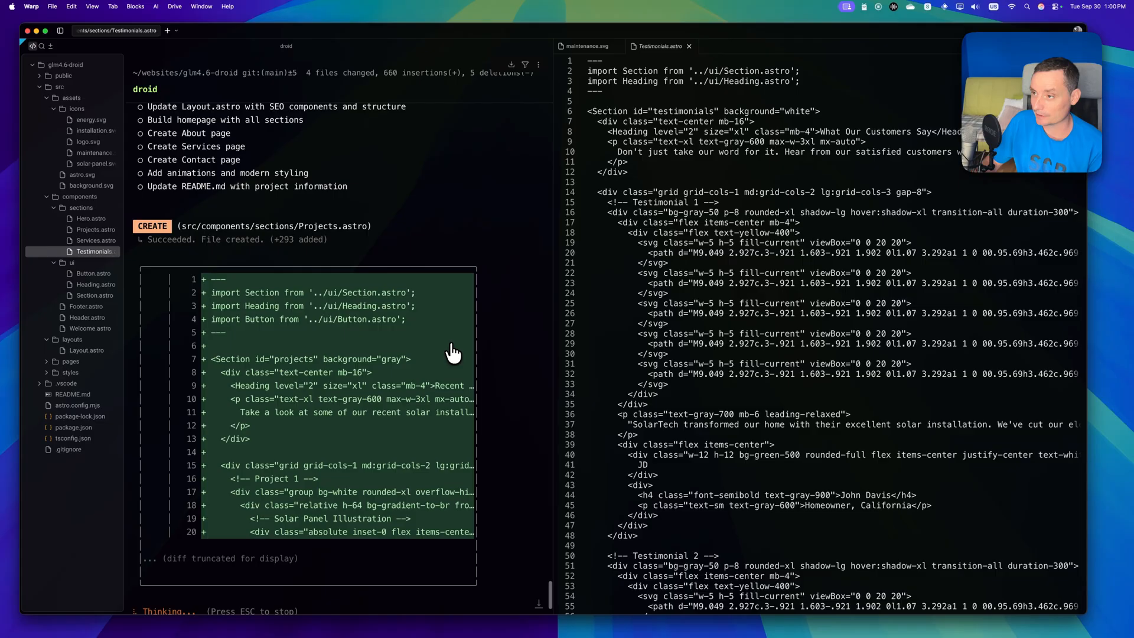
# Close the editor pane so Droid's progress output fills the window.
pyautogui.press('super+w')
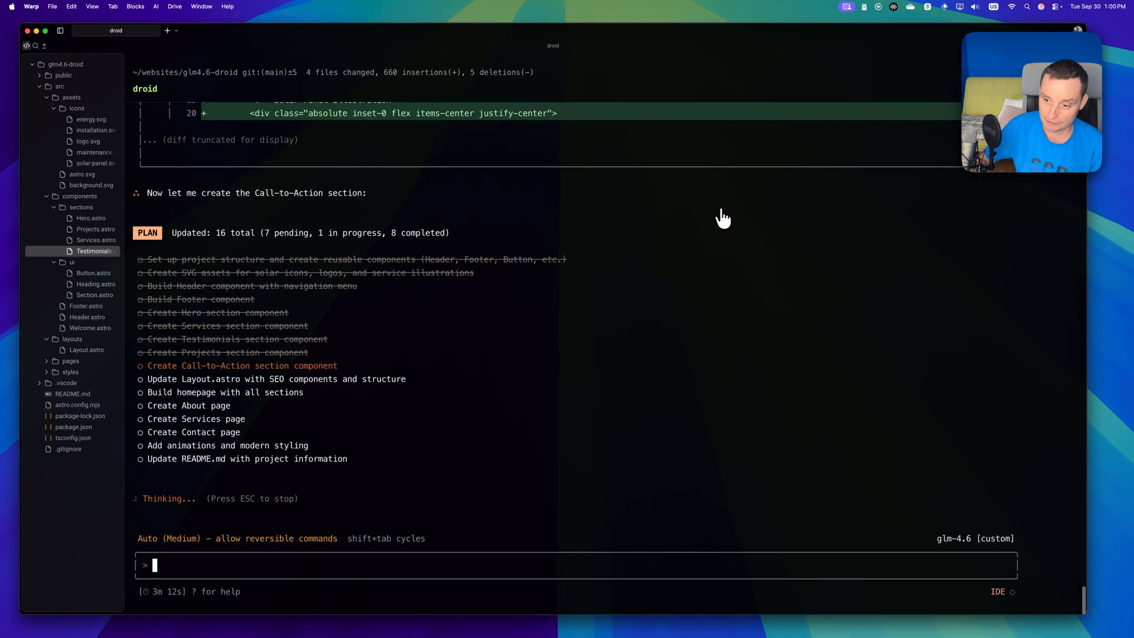
pyautogui.moveTo(613, 624)
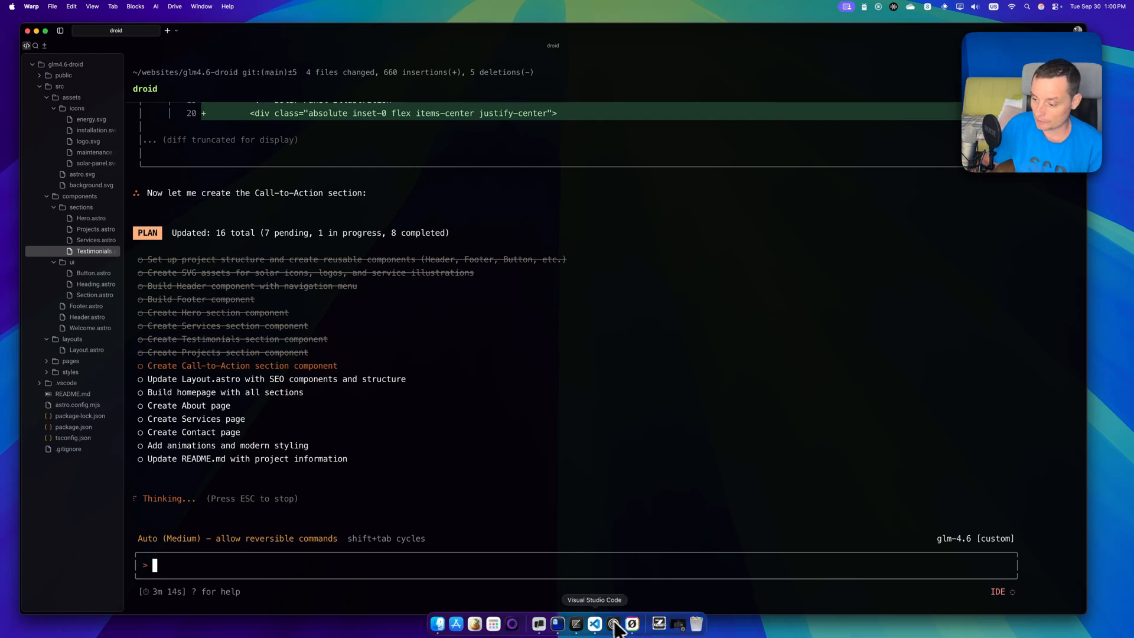
pyautogui.click(620, 625)
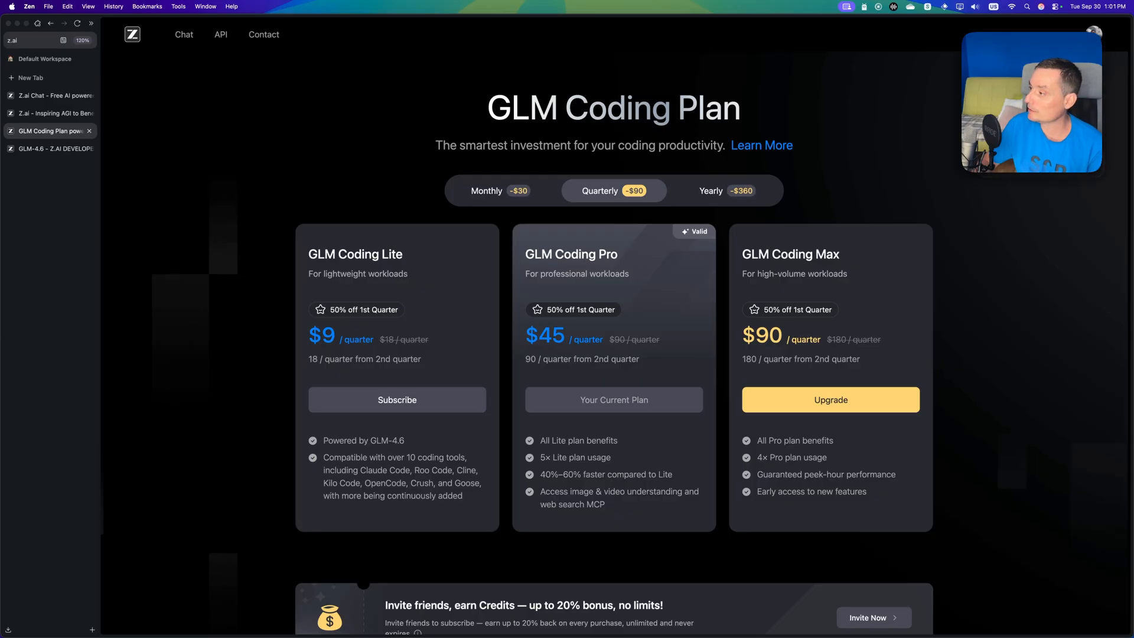
pyautogui.click(1094, 32)
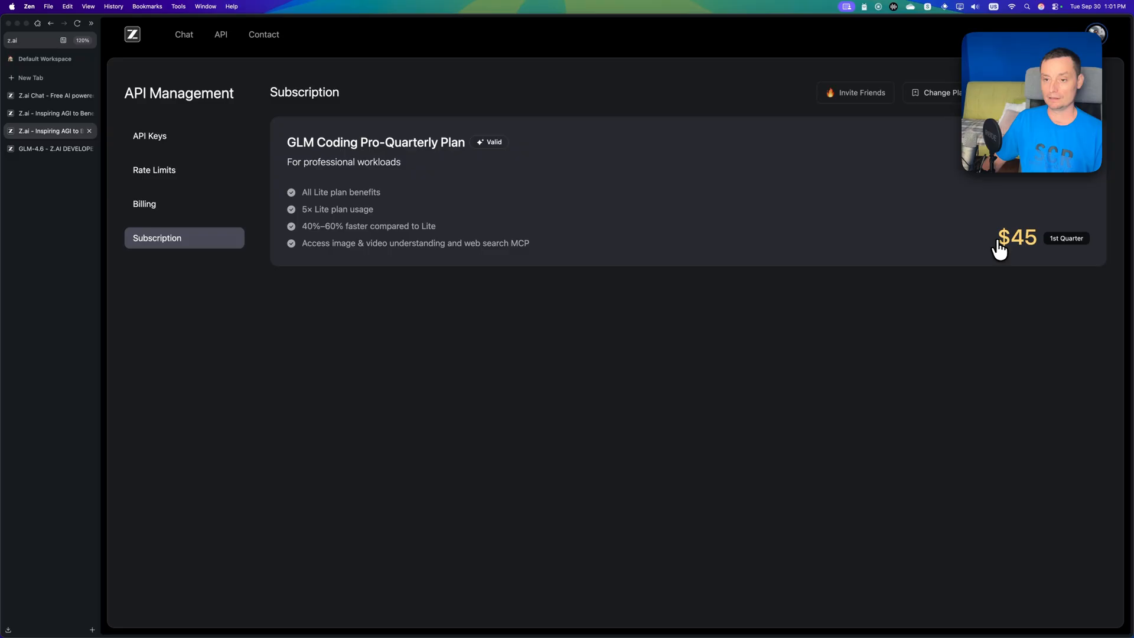
pyautogui.click(205, 177)
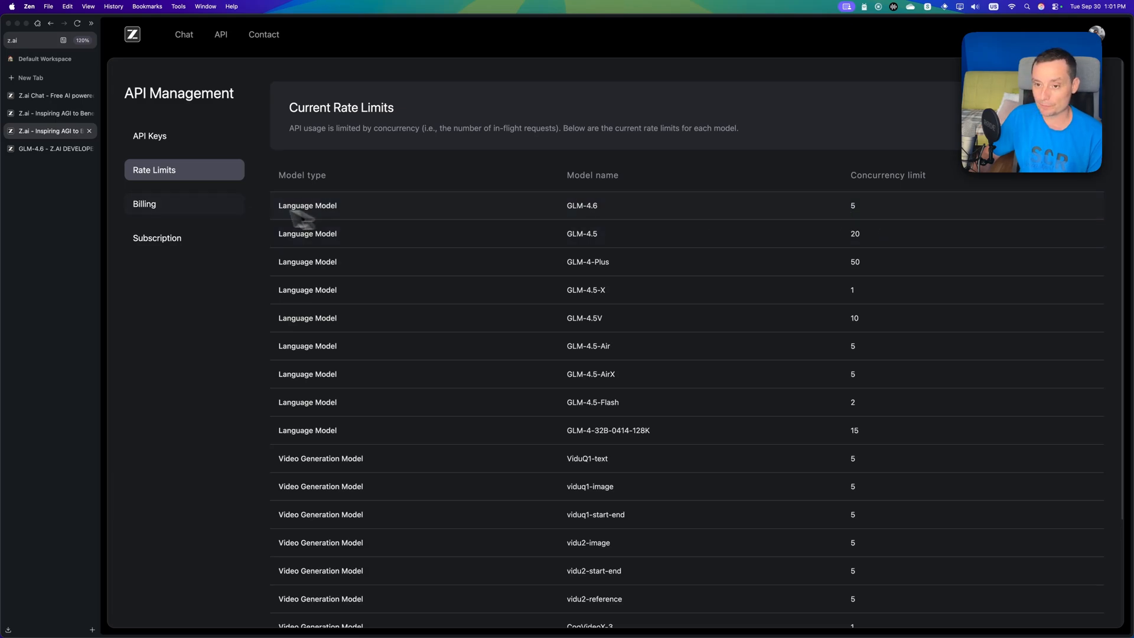
pyautogui.click(206, 208)
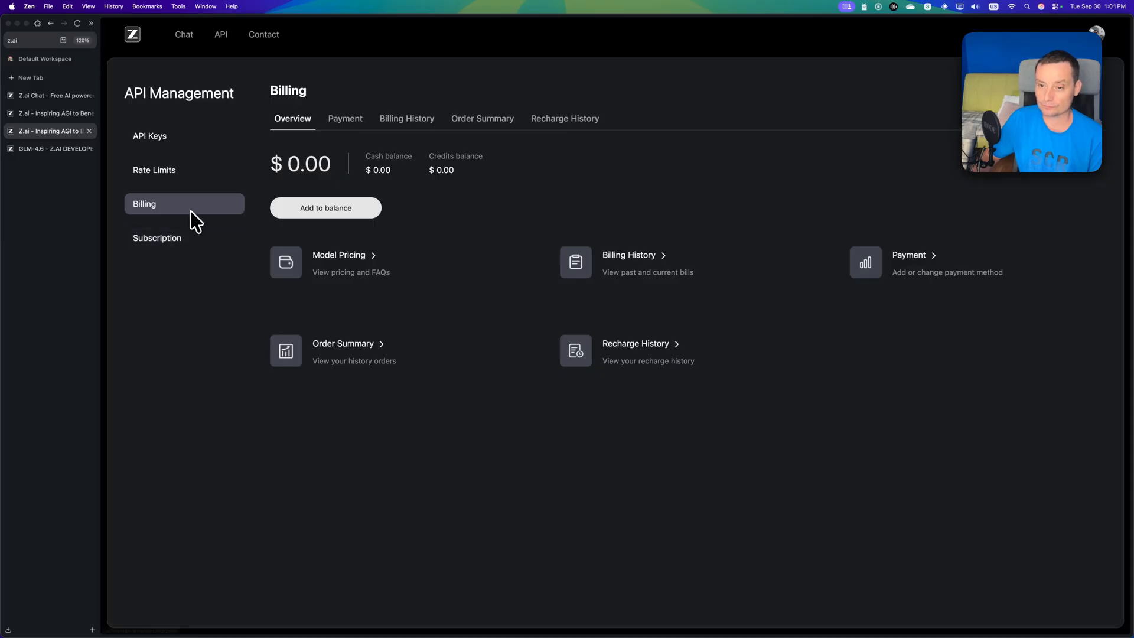
pyautogui.click(186, 238)
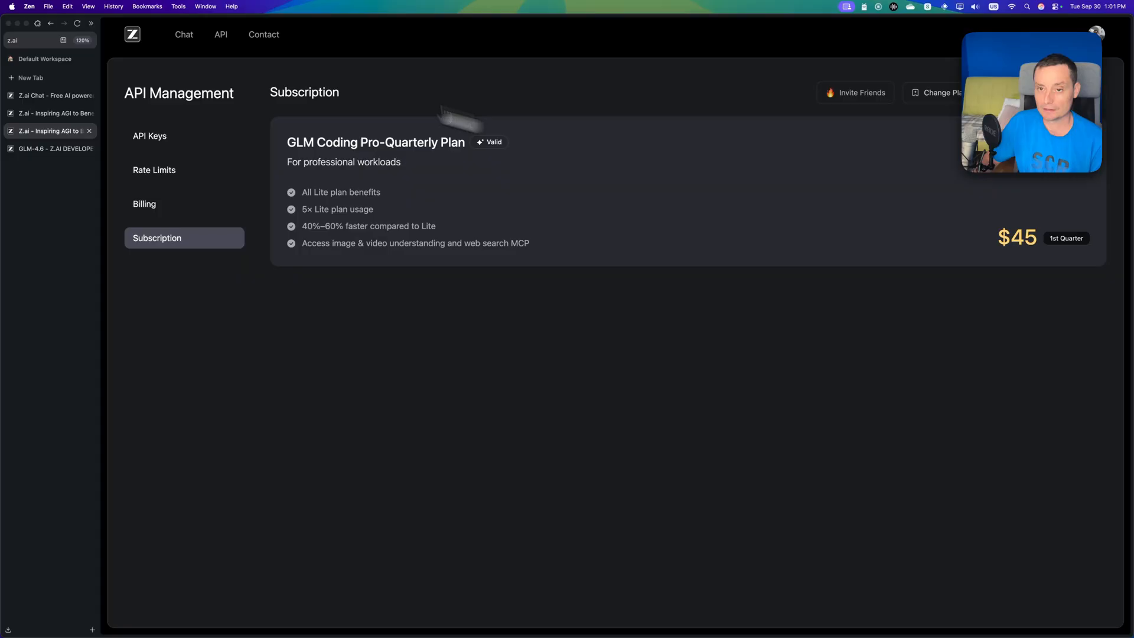
pyautogui.click(27, 23)
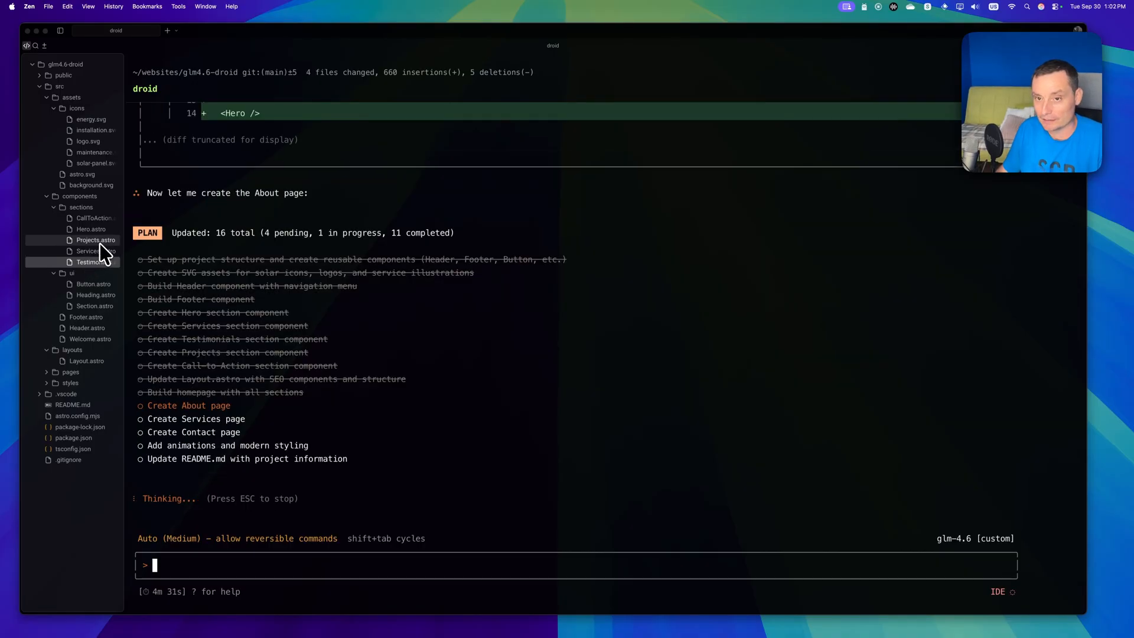
pyautogui.click(48, 47)
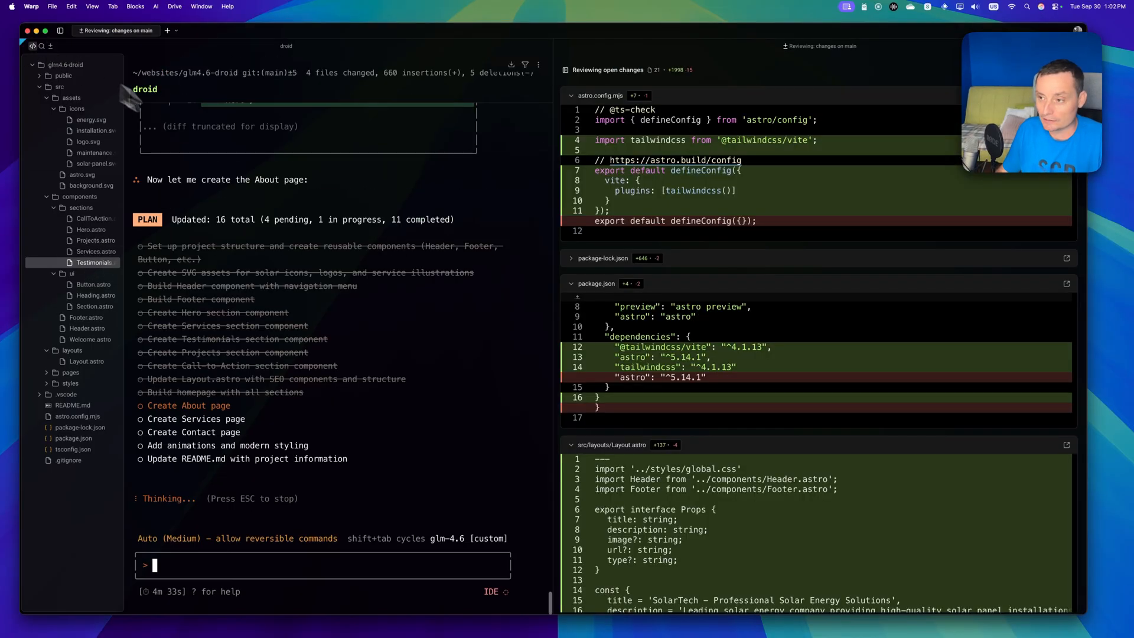
pyautogui.scroll(-10, 720, 327)
pyautogui.scroll(-8, 719, 326)
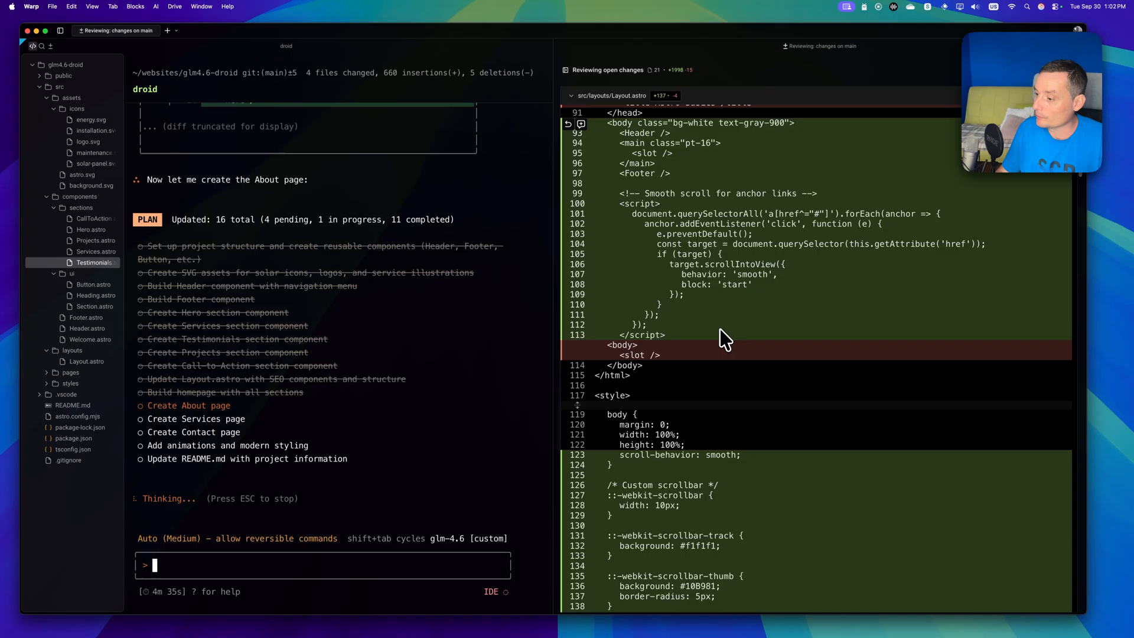
pyautogui.scroll(-10, 723, 338)
pyautogui.scroll(-10, 724, 338)
pyautogui.scroll(-10, 723, 337)
pyautogui.scroll(-10, 723, 338)
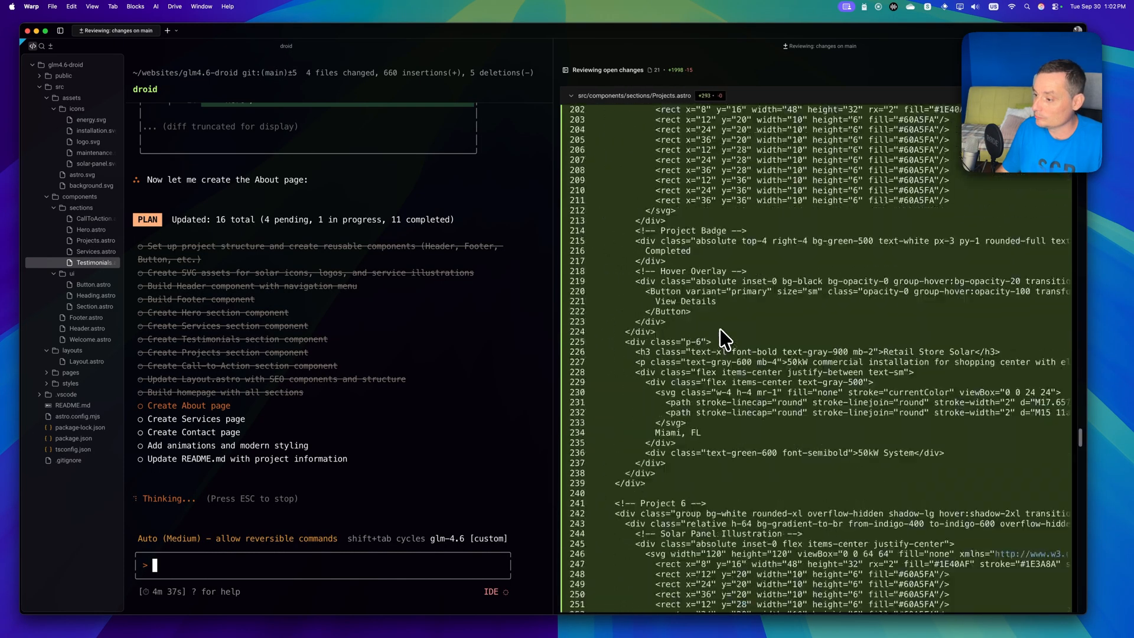
pyautogui.scroll(-10, 723, 338)
pyautogui.scroll(-10, 723, 338)
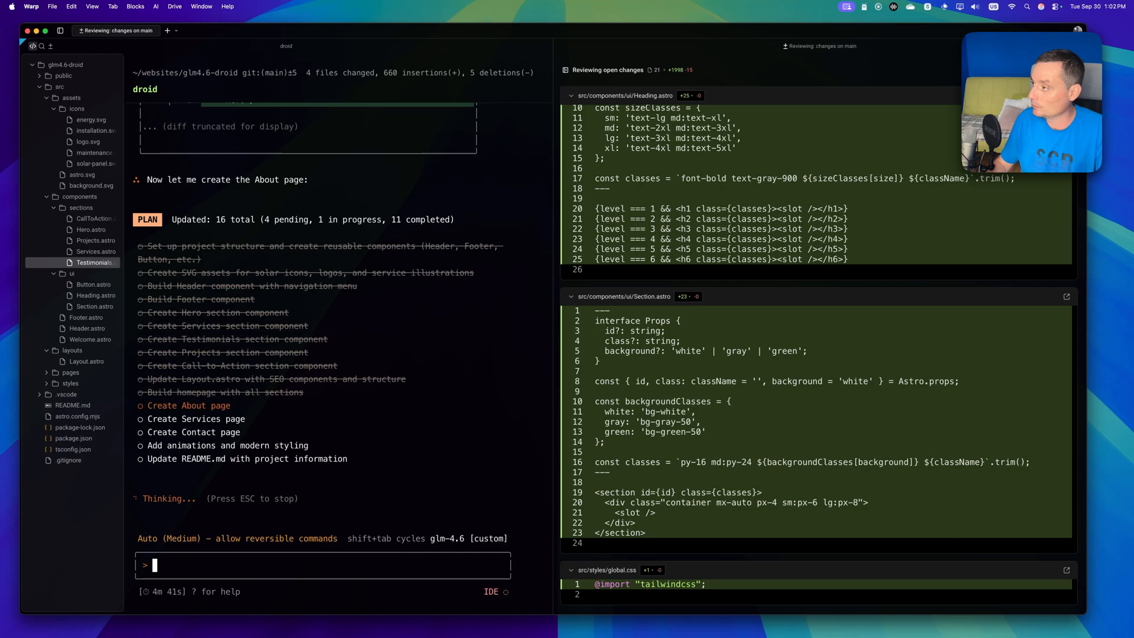
pyautogui.press('Escape')
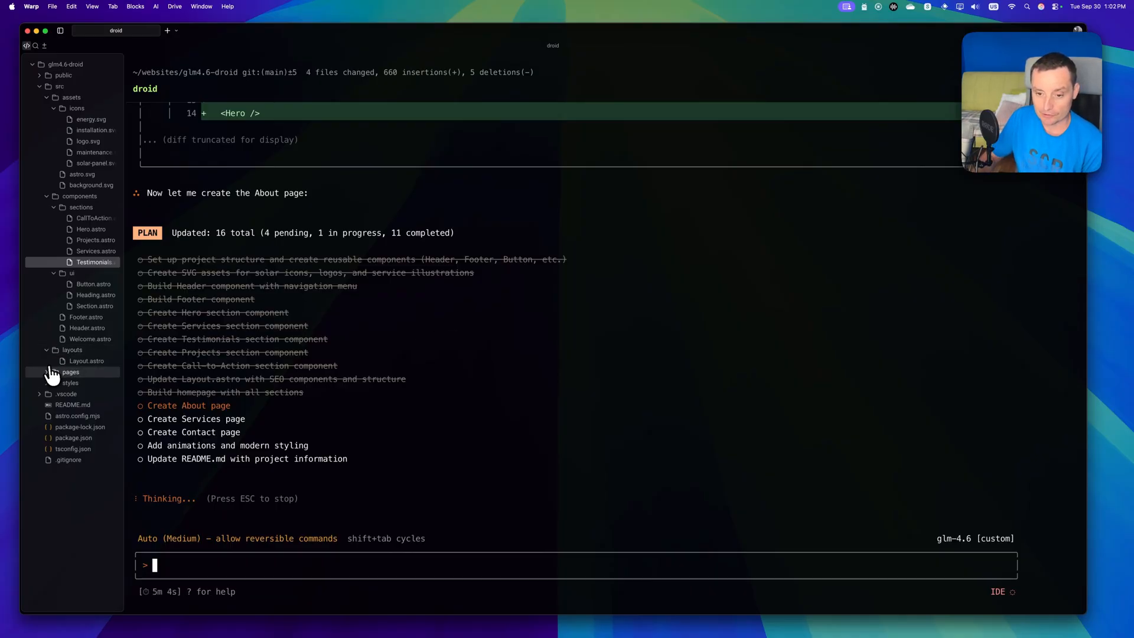
# Expand the pages folder to list the about, index and services pages.
pyautogui.click(70, 371)
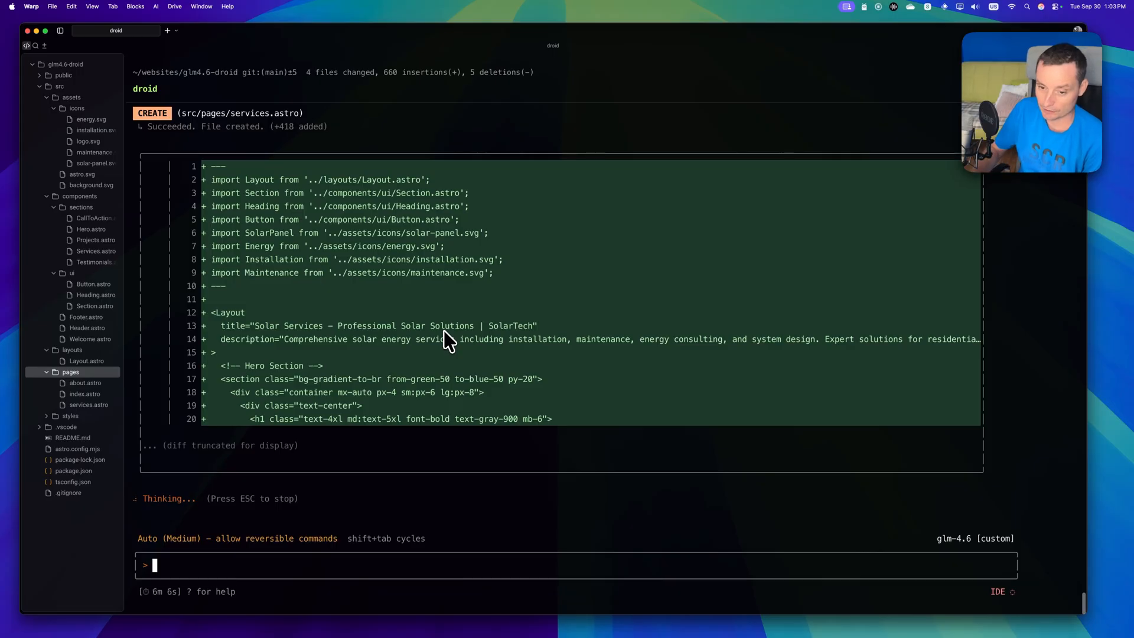
# Read services.astro and index.astro, then Layout.astro with its SEO meta tags and global styles.
pyautogui.click(89, 404)
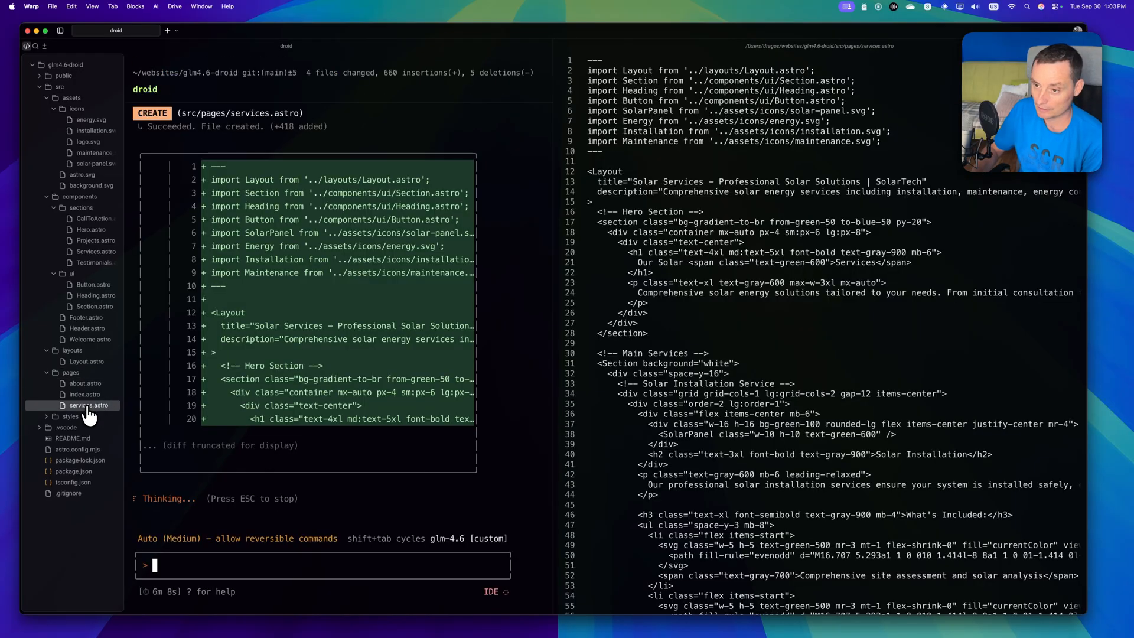
pyautogui.scroll(-10, 716, 409)
pyautogui.scroll(-10, 716, 410)
pyautogui.scroll(-10, 716, 409)
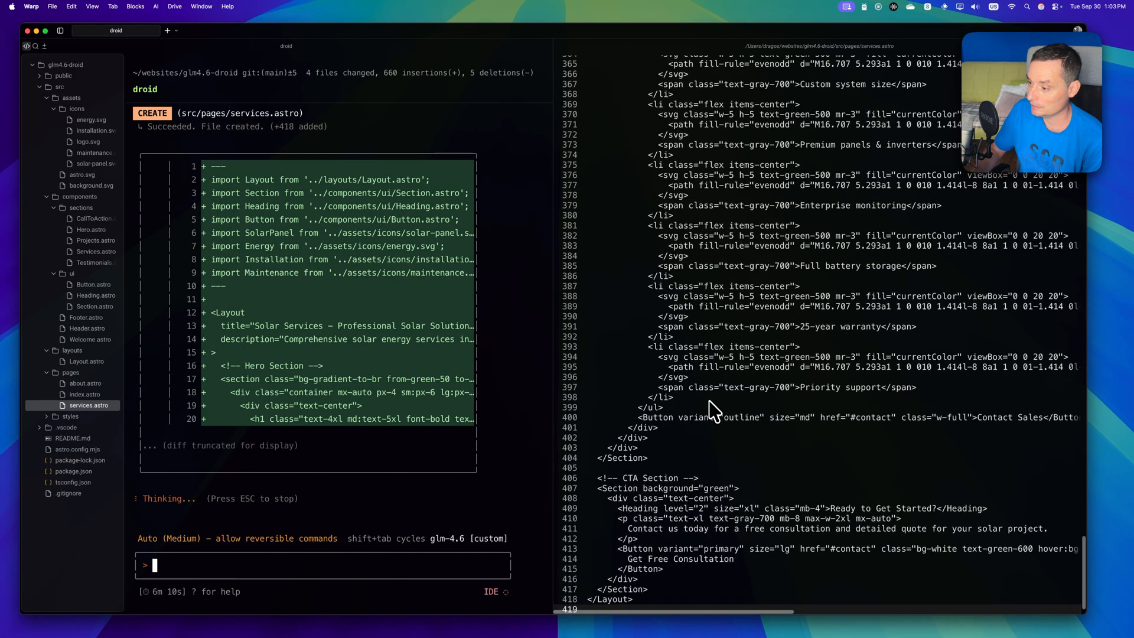
pyautogui.scroll(-10, 716, 410)
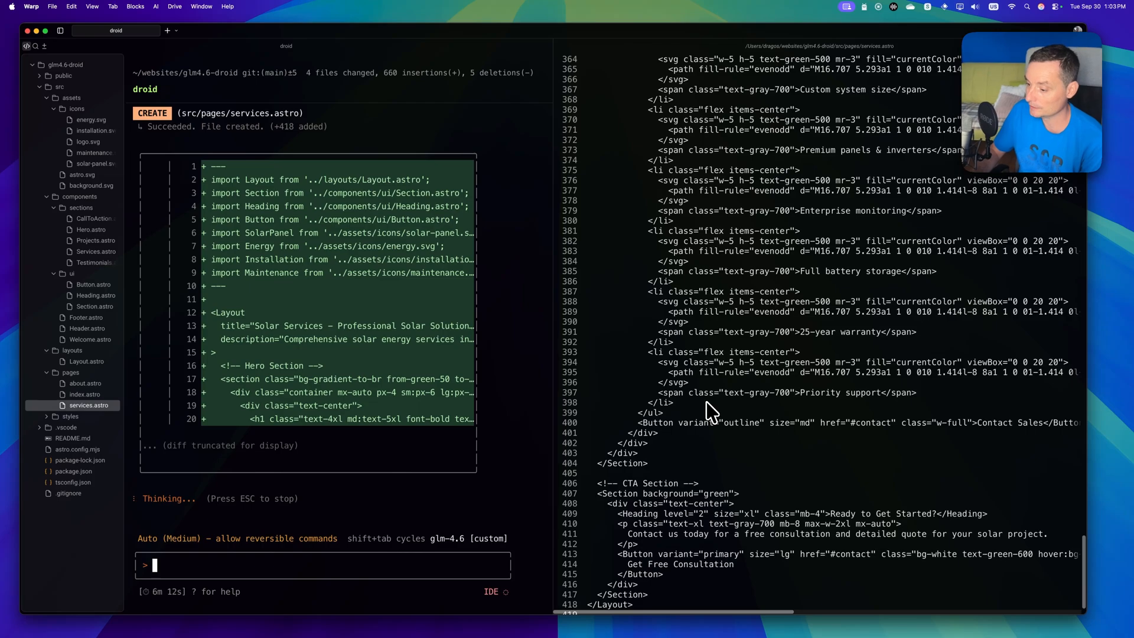
pyautogui.scroll(1, 711, 412)
pyautogui.scroll(10, 695, 490)
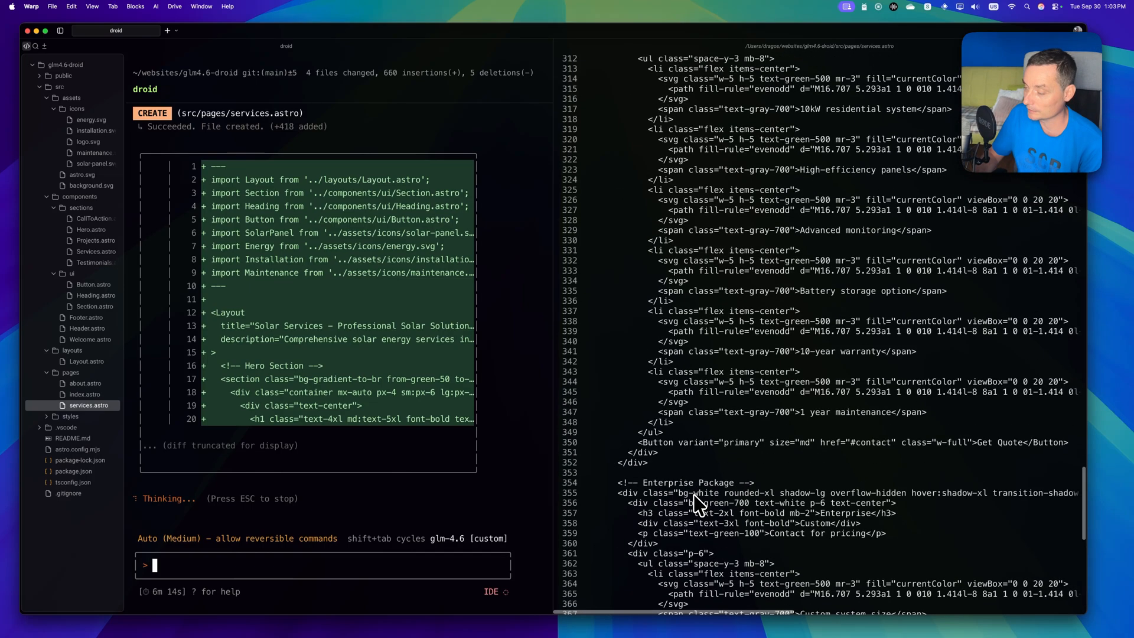
pyautogui.scroll(10, 696, 491)
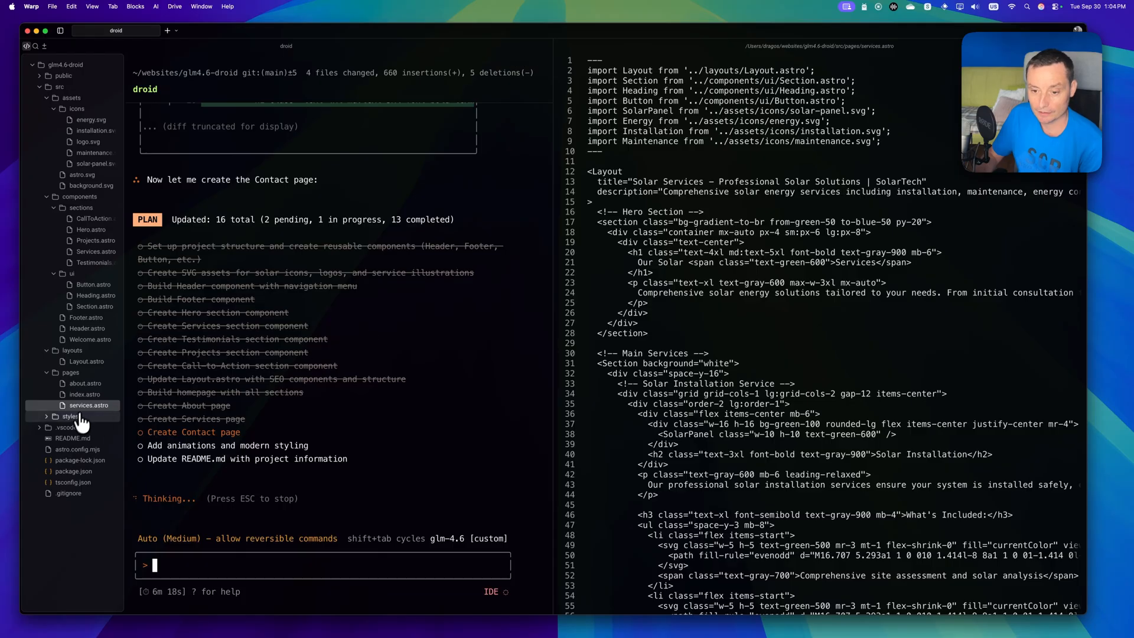
pyautogui.click(85, 395)
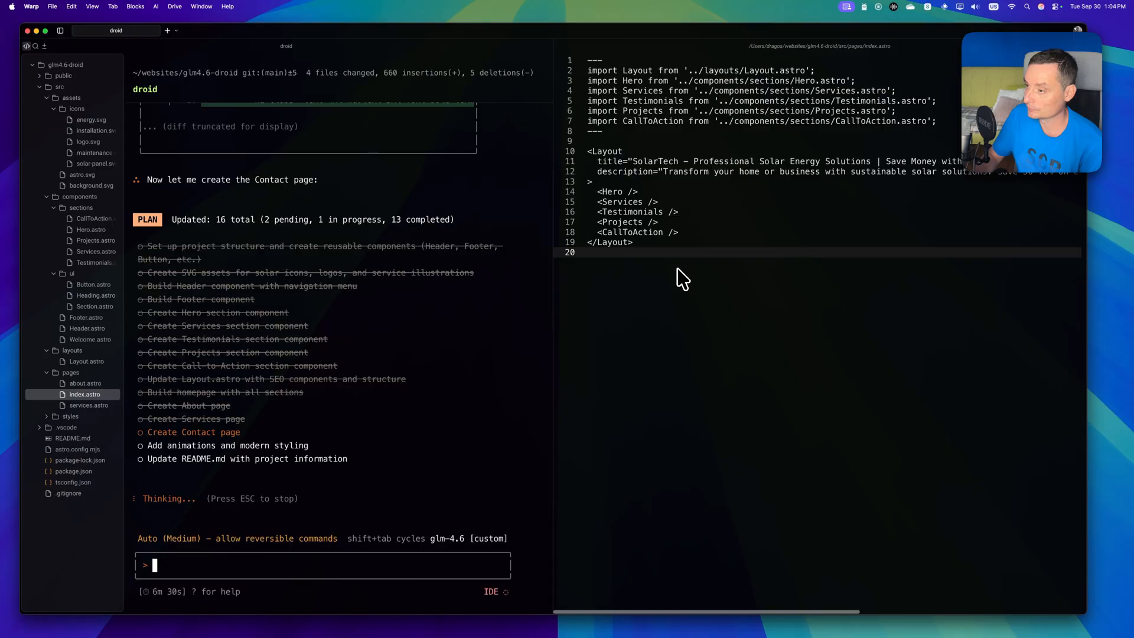
pyautogui.click(86, 361)
pyautogui.scroll(-5, 682, 366)
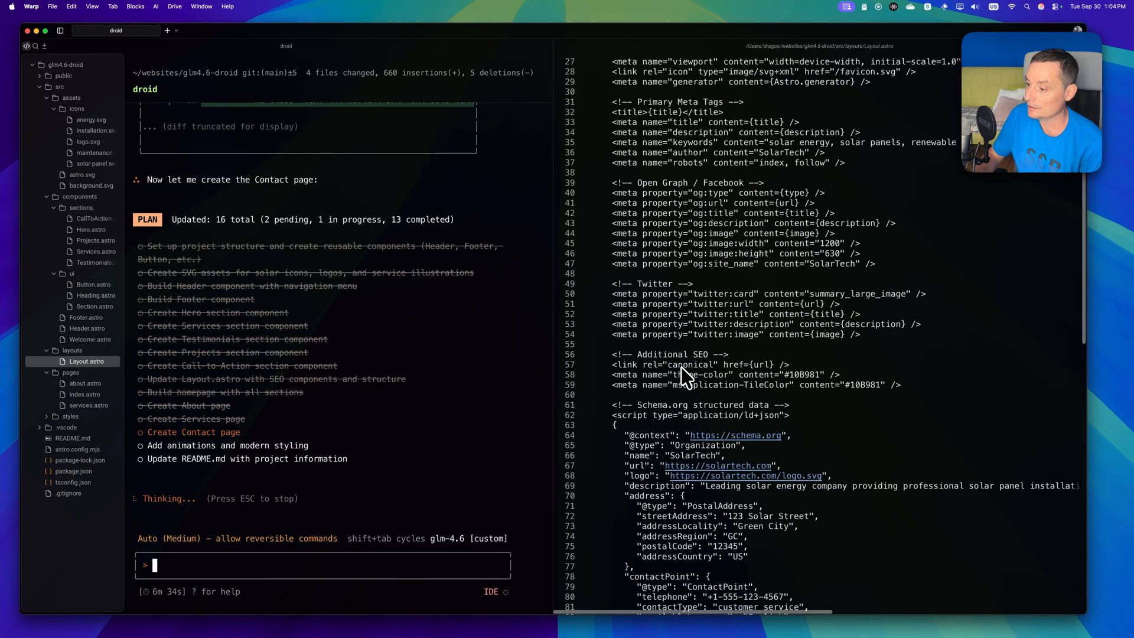
pyautogui.scroll(5, 682, 367)
pyautogui.scroll(-10, 682, 367)
pyautogui.scroll(-10, 681, 368)
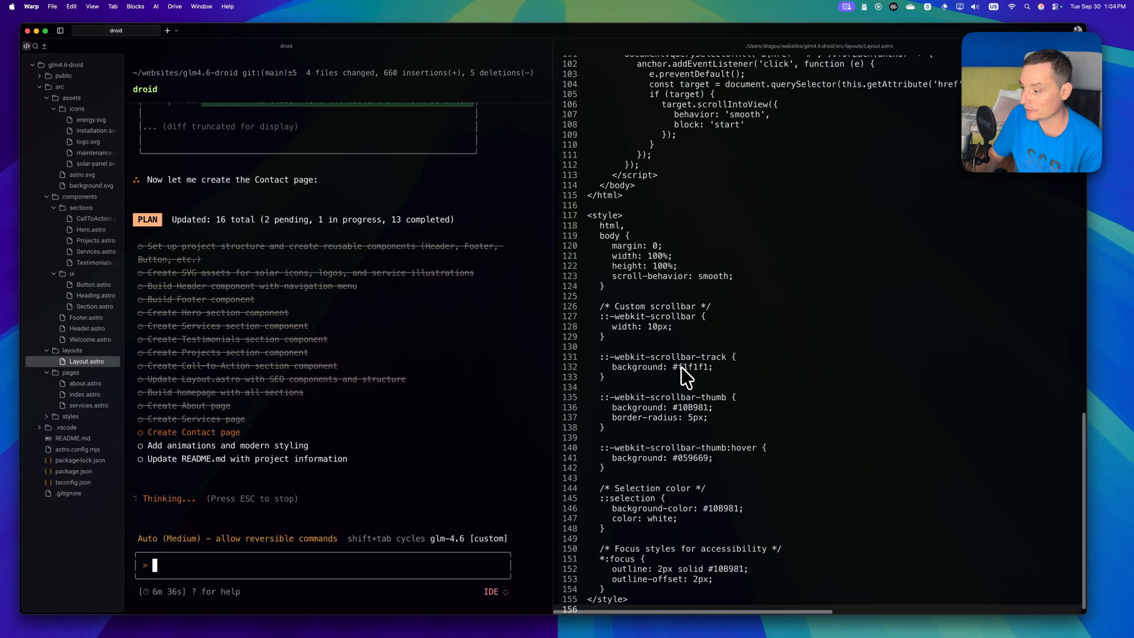
pyautogui.scroll(10, 682, 367)
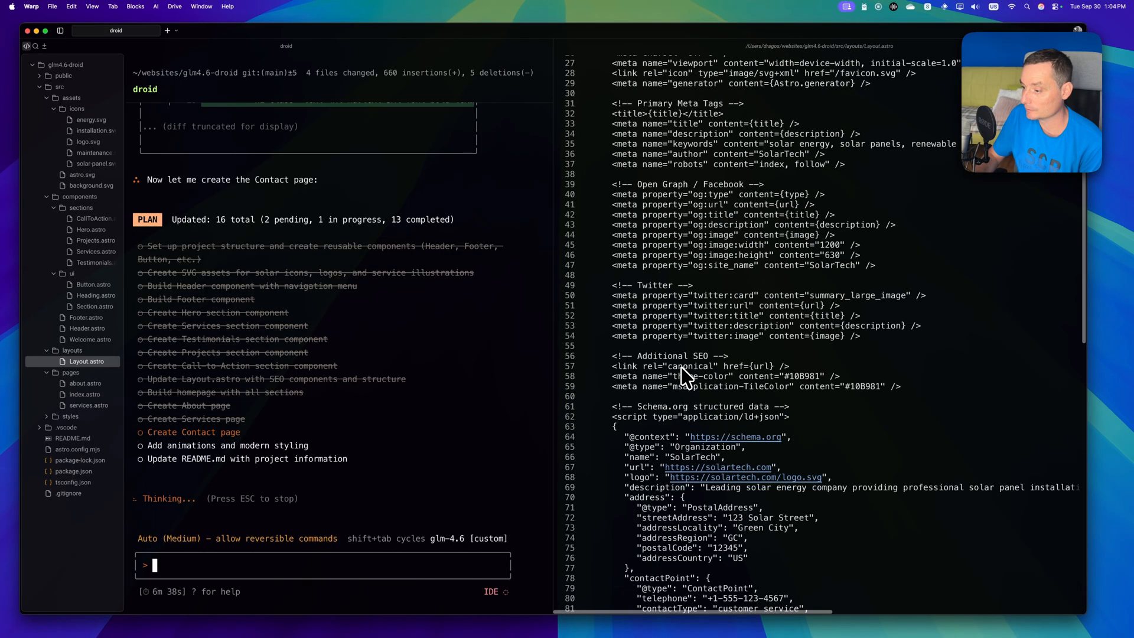
pyautogui.scroll(8, 682, 367)
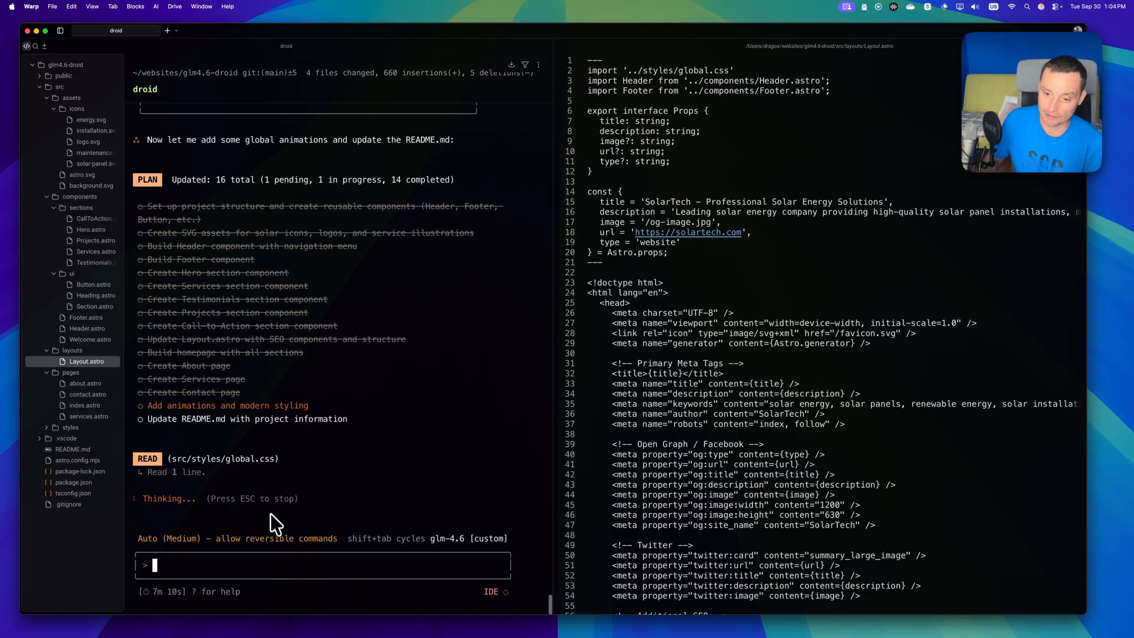
# Read global.css from the styles folder to see the new keyframe animations and hover effects.
pyautogui.click(44, 428)
pyautogui.click(84, 439)
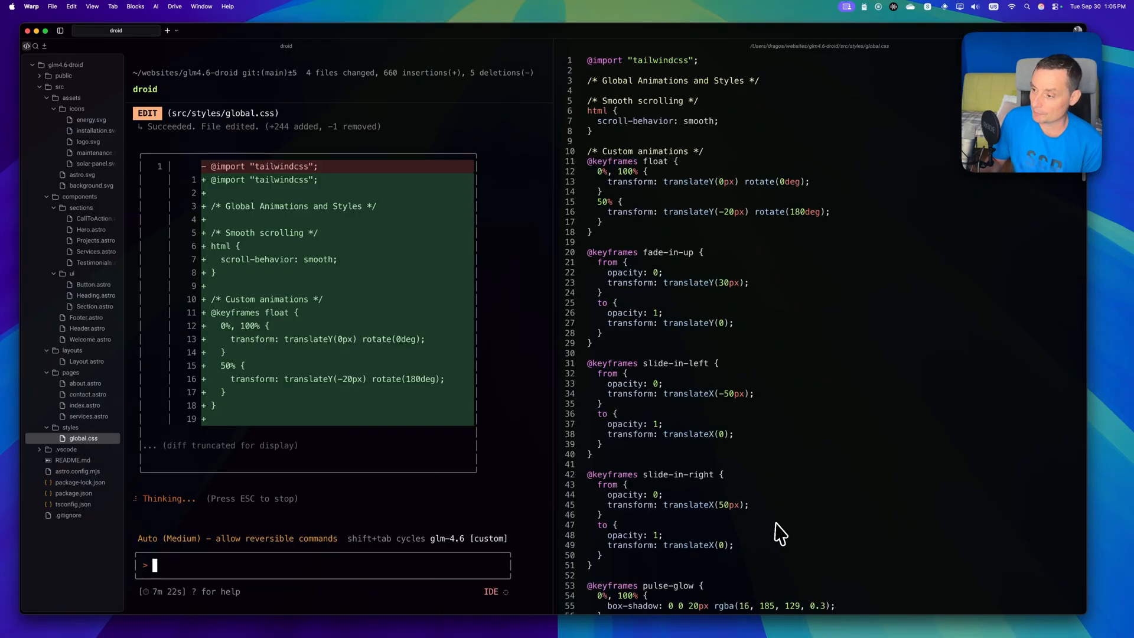
pyautogui.scroll(-20, 775, 522)
pyautogui.scroll(-10, 775, 522)
pyautogui.scroll(-10, 775, 522)
pyautogui.scroll(-5, 775, 521)
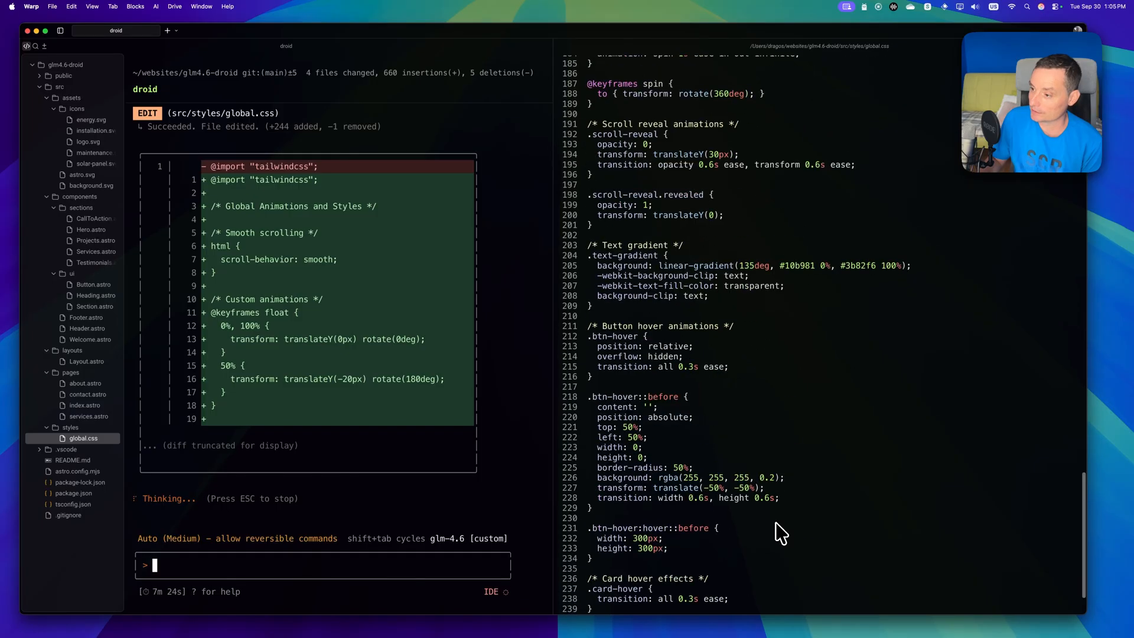
pyautogui.scroll(-2, 776, 523)
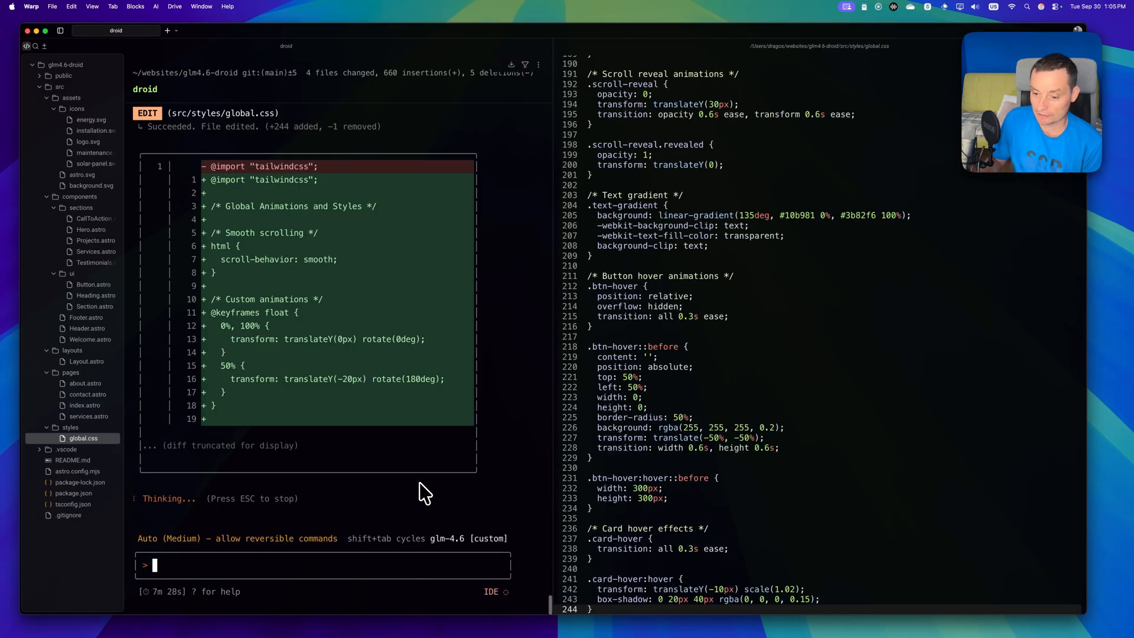
pyautogui.scroll(5, 424, 494)
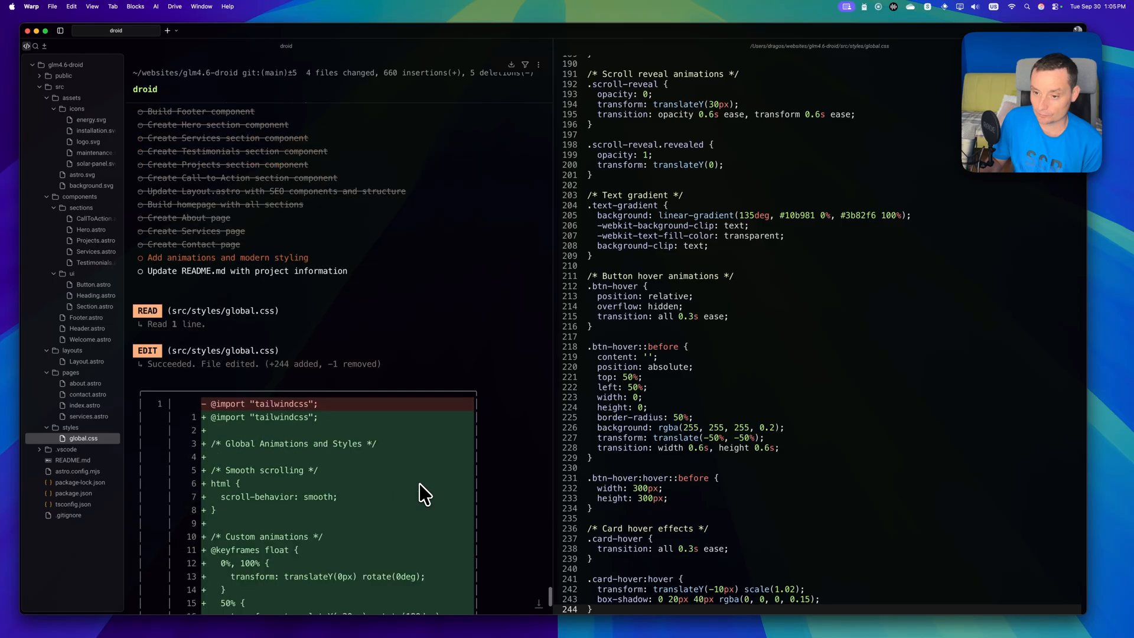
pyautogui.scroll(-5, 423, 492)
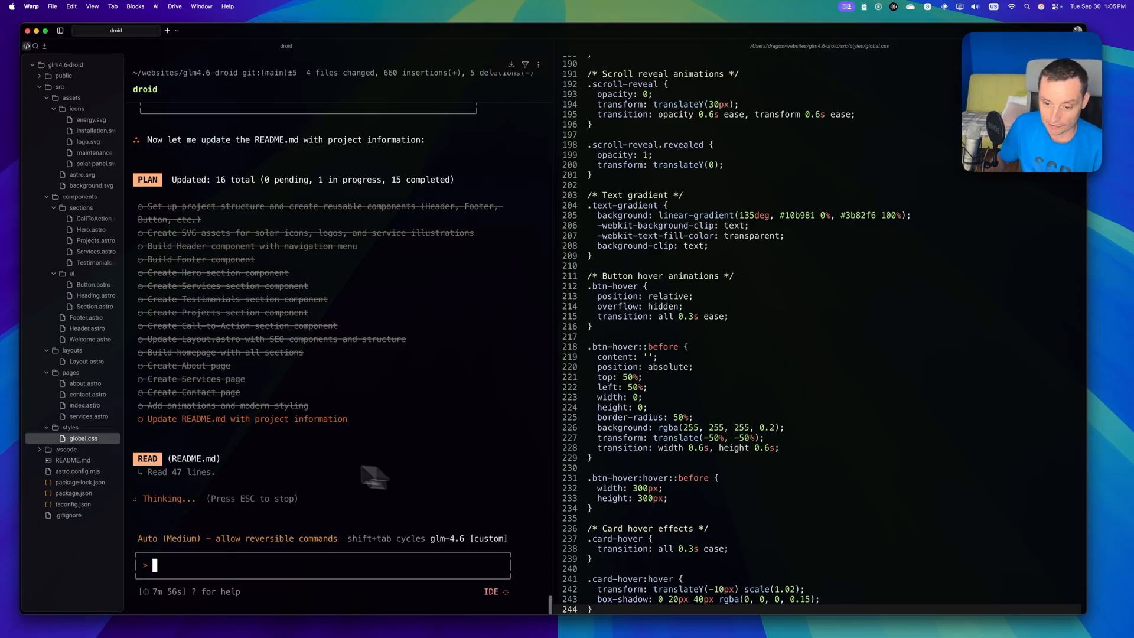
# Open README.md from the file tree to read the agent's project documentation.
pyautogui.click(73, 461)
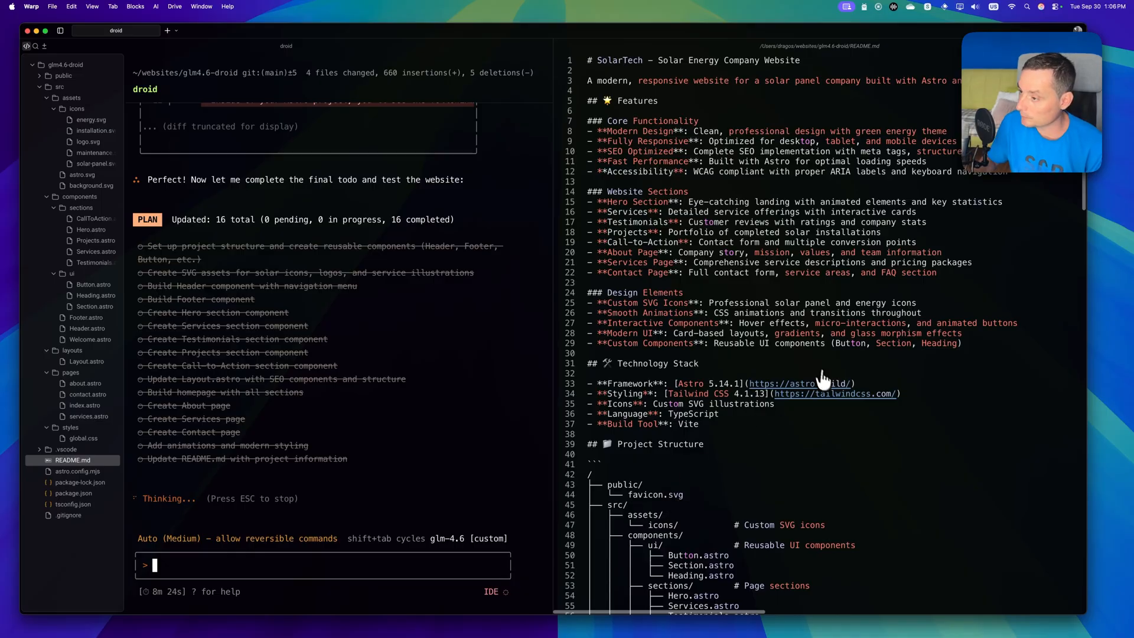
pyautogui.scroll(-5, 812, 452)
pyautogui.scroll(-5, 813, 452)
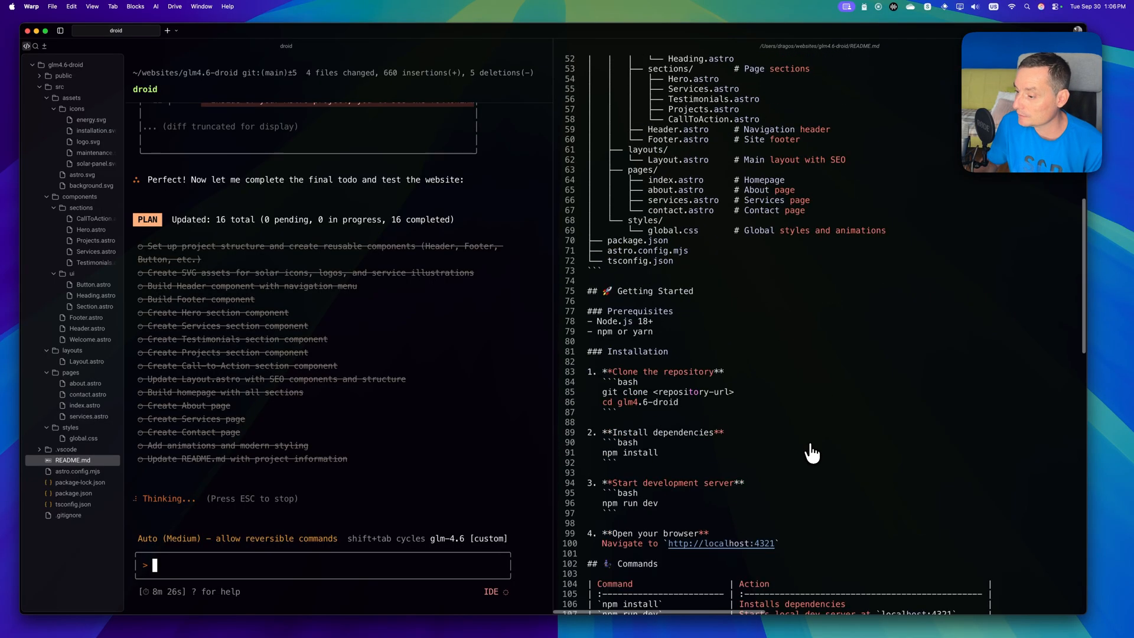
pyautogui.scroll(-5, 812, 452)
pyautogui.scroll(-5, 812, 452)
pyautogui.scroll(-5, 812, 452)
pyautogui.scroll(-5, 813, 452)
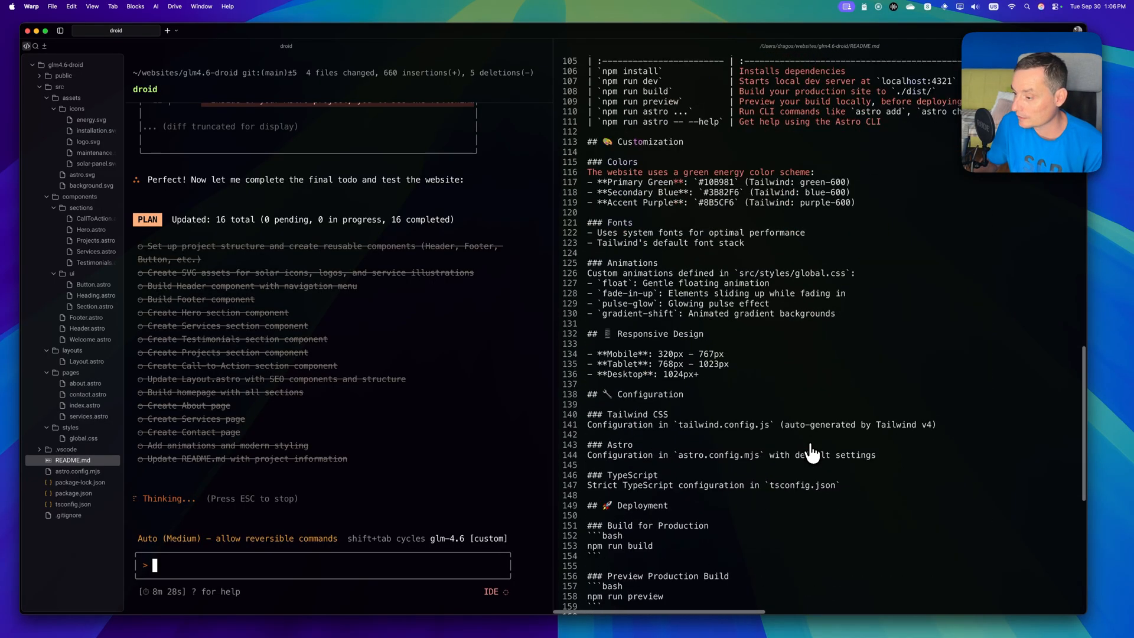
pyautogui.scroll(-3, 813, 452)
pyautogui.scroll(-2, 813, 452)
pyautogui.scroll(-3, 812, 452)
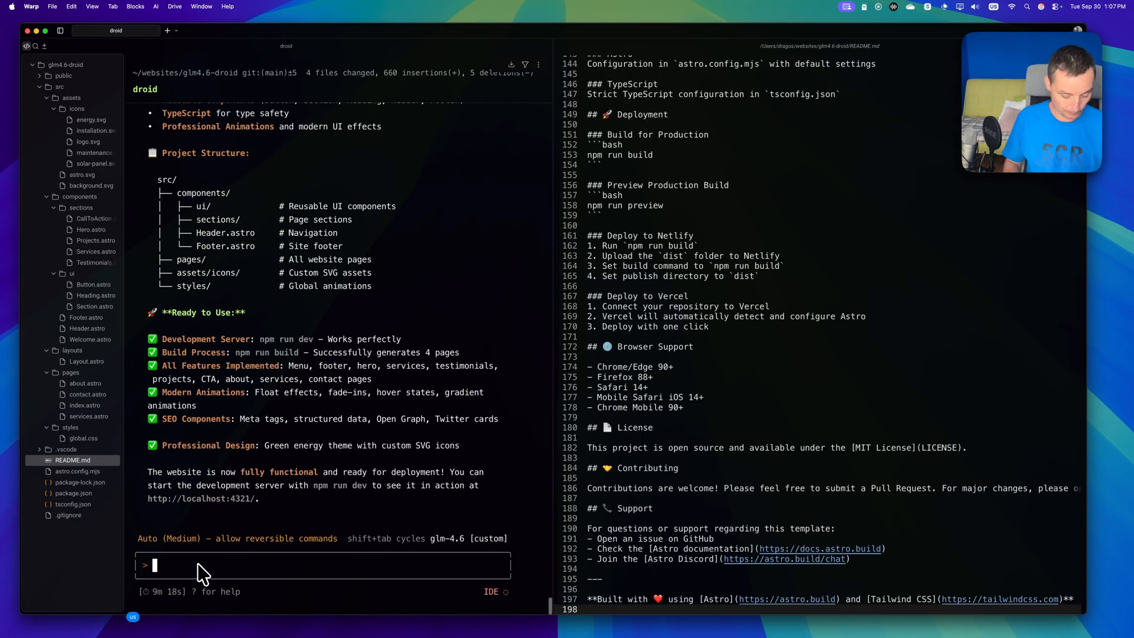
# Quit droid with Ctrl+C, run npm run dev, copy localhost:4322 and bring Zen forward.
pyautogui.hotkey('ctrl', 'c')
pyautogui.hotkey('ctrl', 'c')
pyautogui.write('npm run dev')
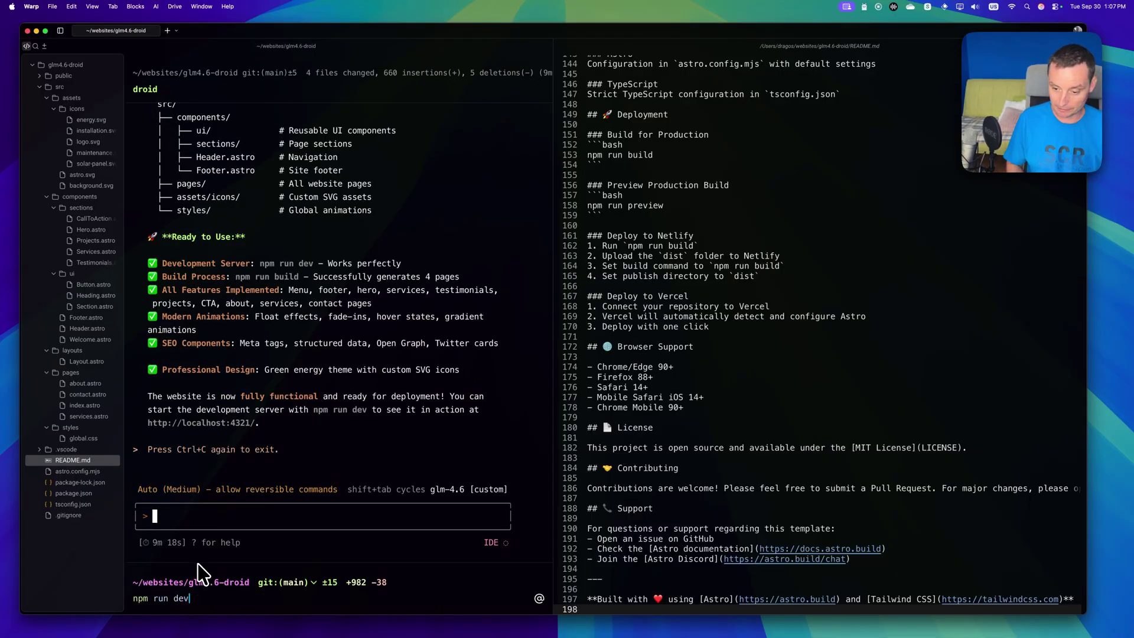
pyautogui.press('Return')
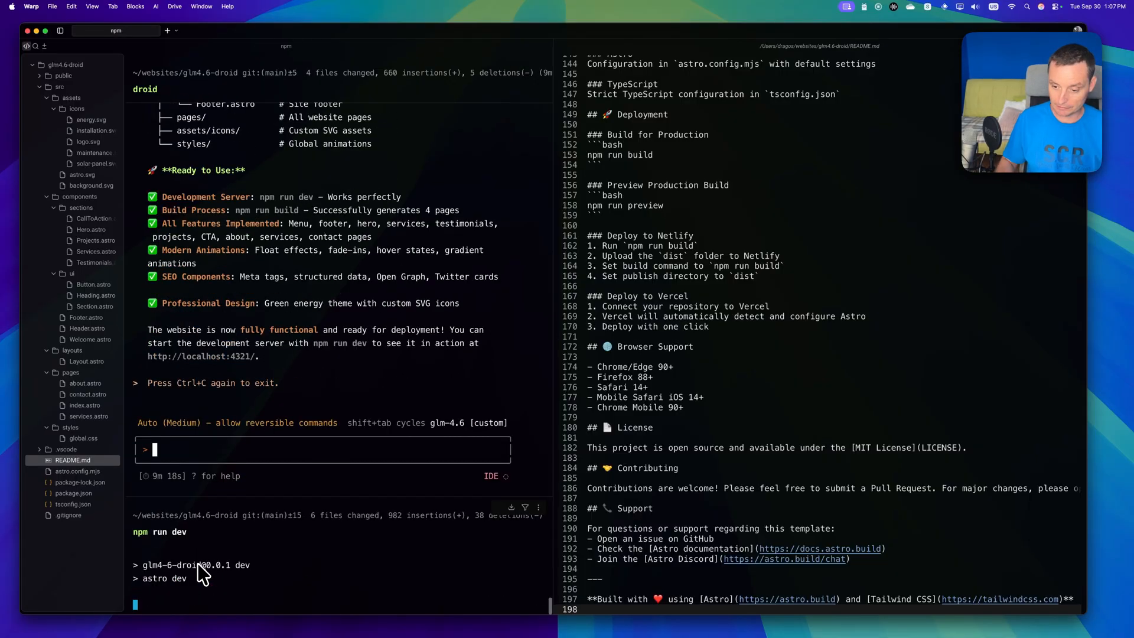
pyautogui.moveTo(306, 551); pyautogui.dragTo(194, 553)
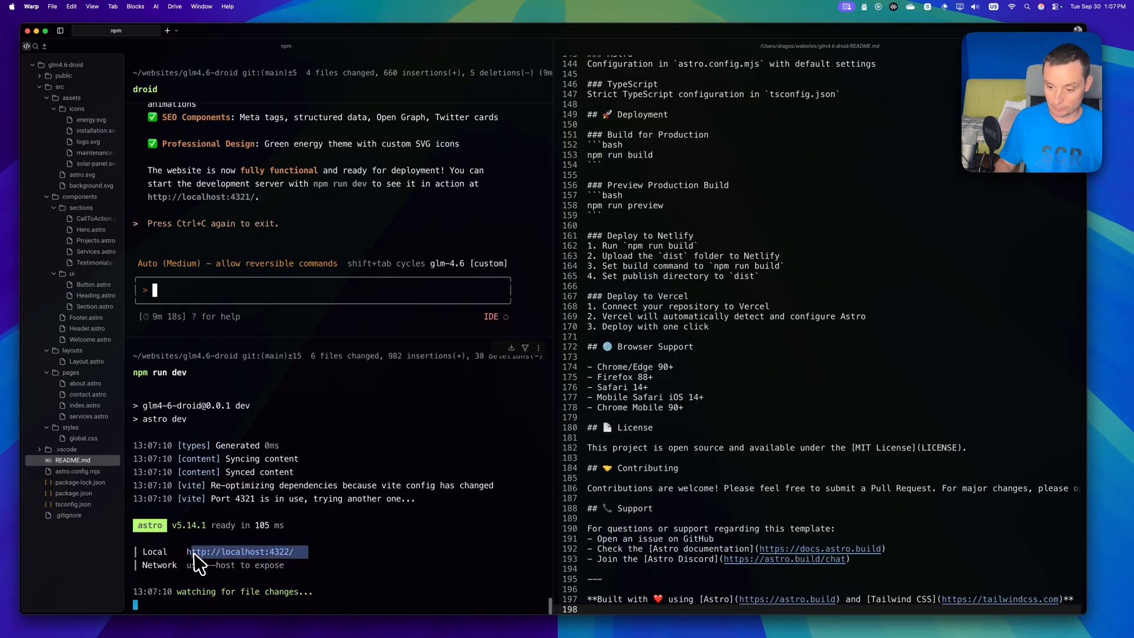
pyautogui.moveTo(390, 634)
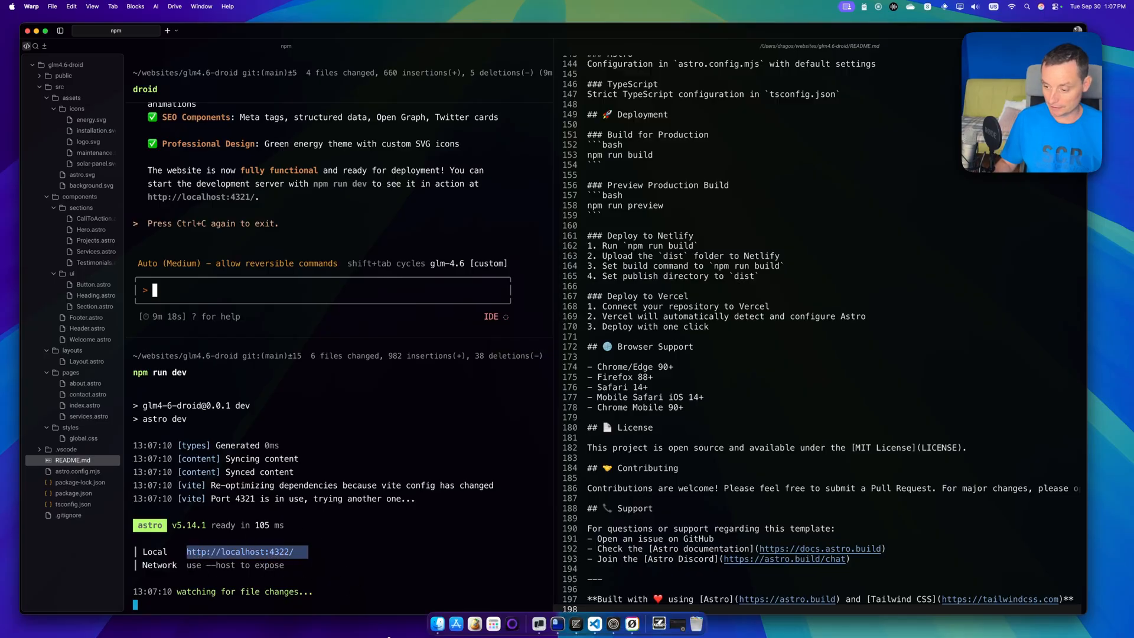
pyautogui.click(614, 624)
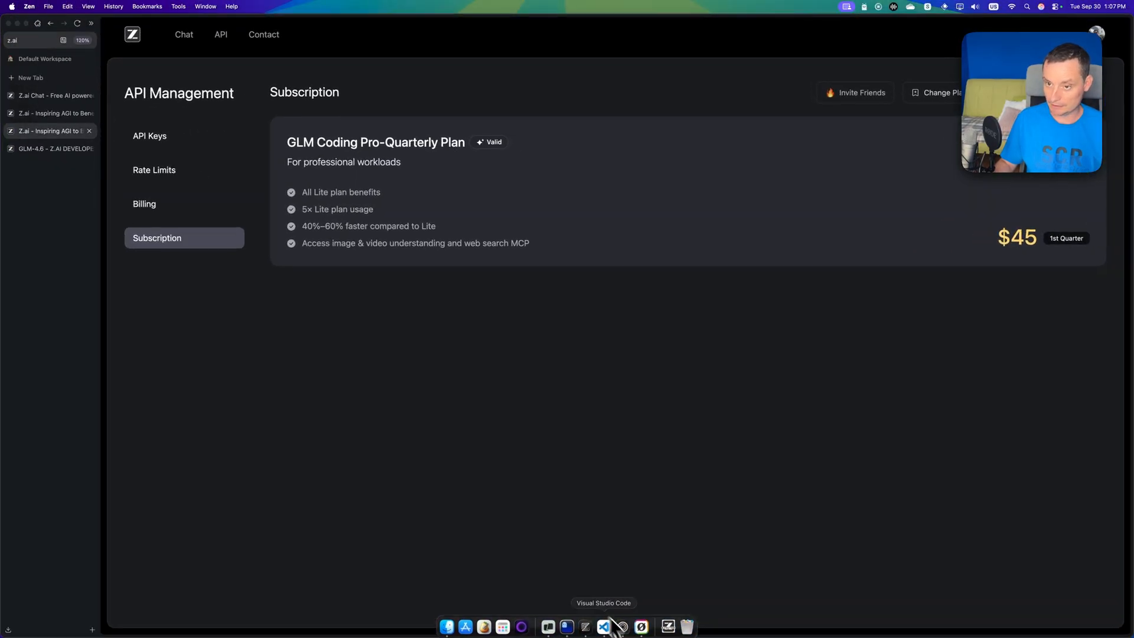
# Load the SolarTech site at localhost:4322 in a new Zen tab.
pyautogui.click(31, 80)
pyautogui.press('super+v')
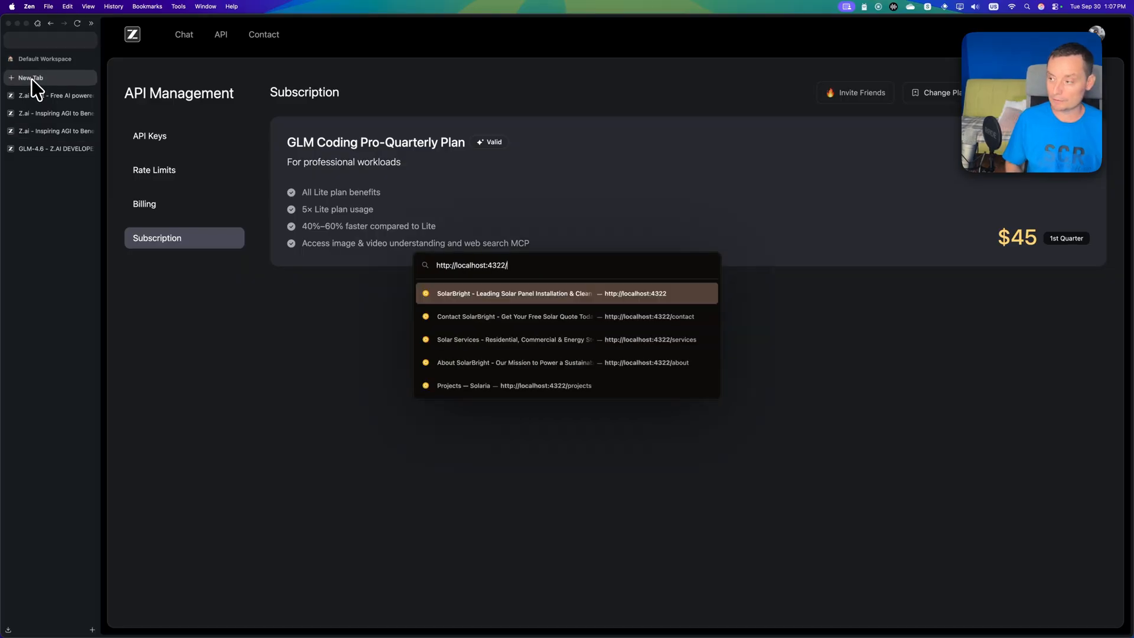
pyautogui.press('Return')
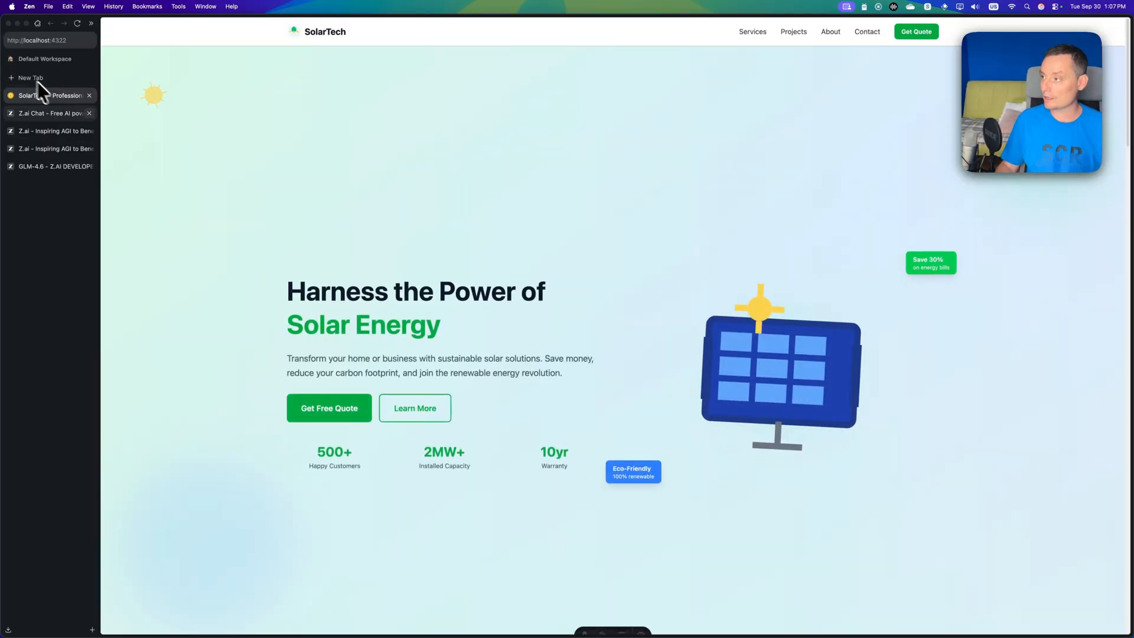
pyautogui.scroll(-1, 271, 180)
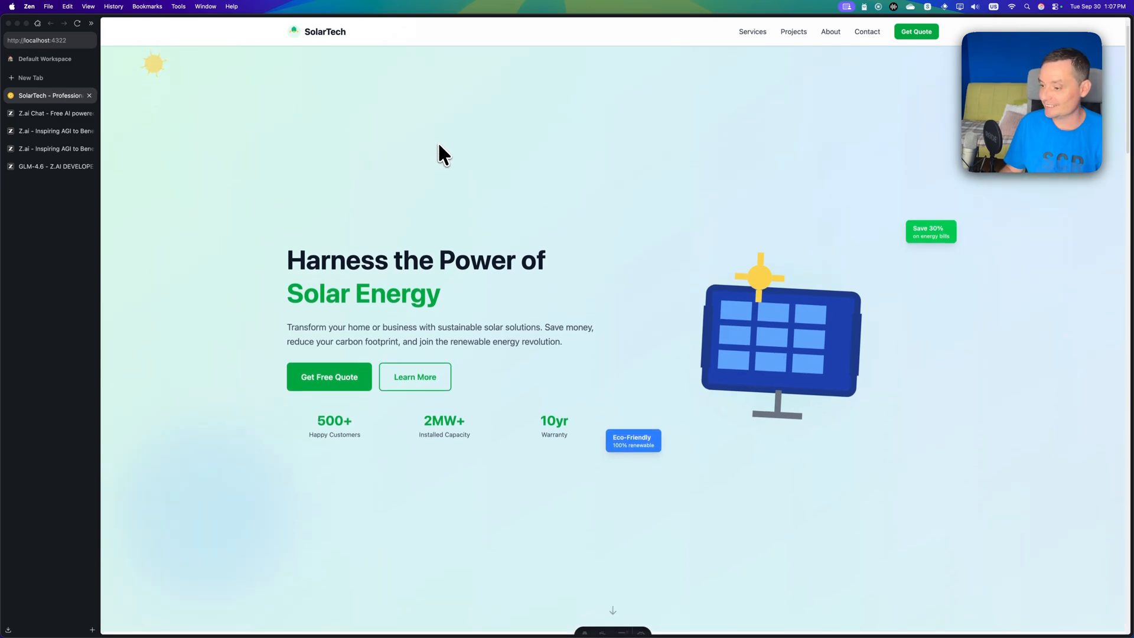
pyautogui.scroll(-3, 438, 142)
pyautogui.scroll(-5, 438, 141)
pyautogui.scroll(-3, 439, 142)
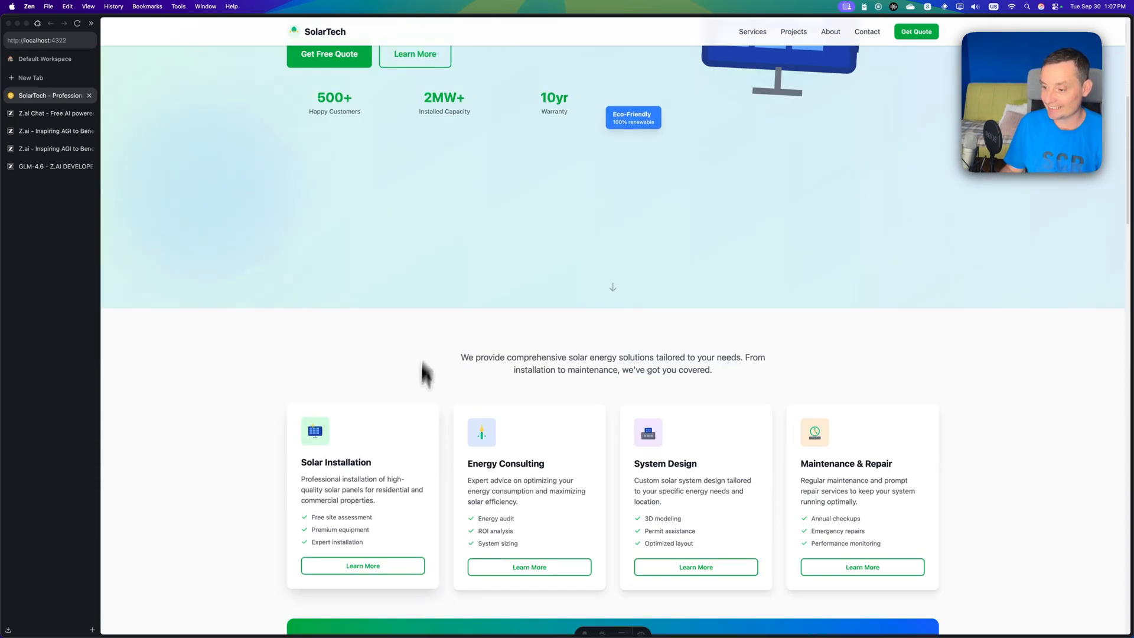
pyautogui.scroll(-3, 532, 416)
pyautogui.scroll(-2, 621, 416)
pyautogui.scroll(-3, 716, 413)
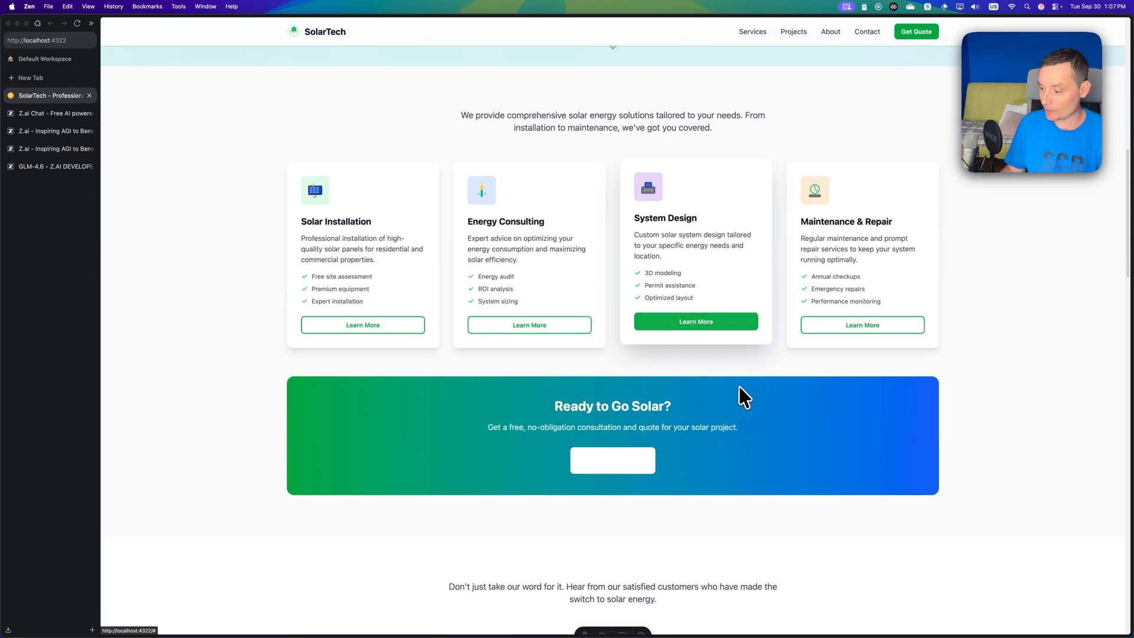
pyautogui.scroll(-3, 620, 460)
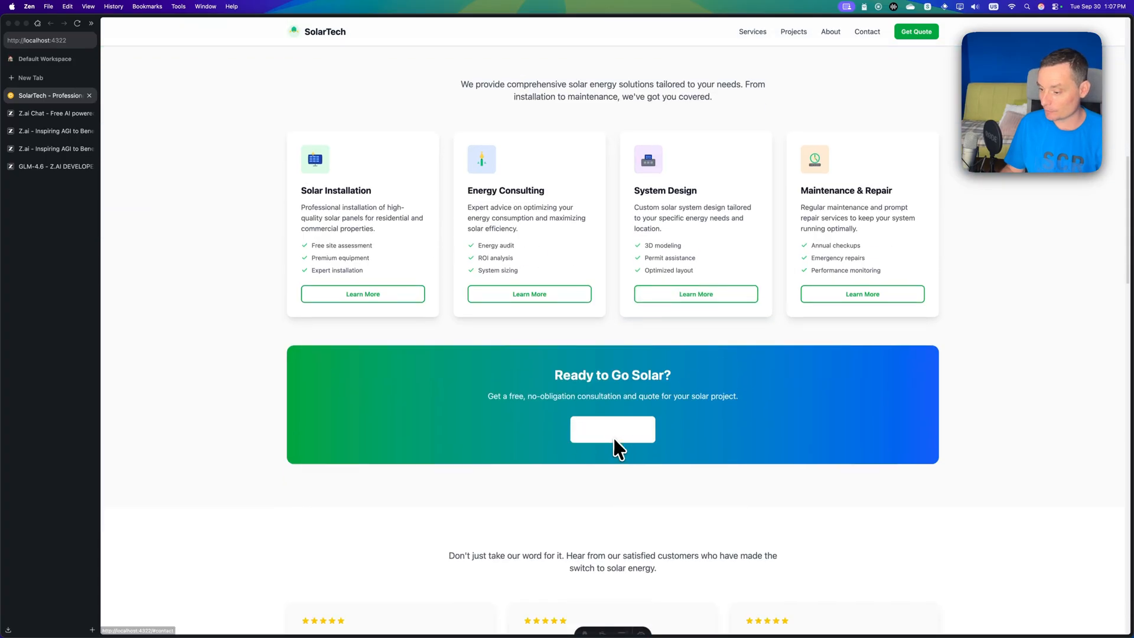
pyautogui.scroll(-3, 615, 439)
pyautogui.scroll(-3, 614, 435)
pyautogui.scroll(-2, 614, 435)
pyautogui.scroll(-2, 621, 443)
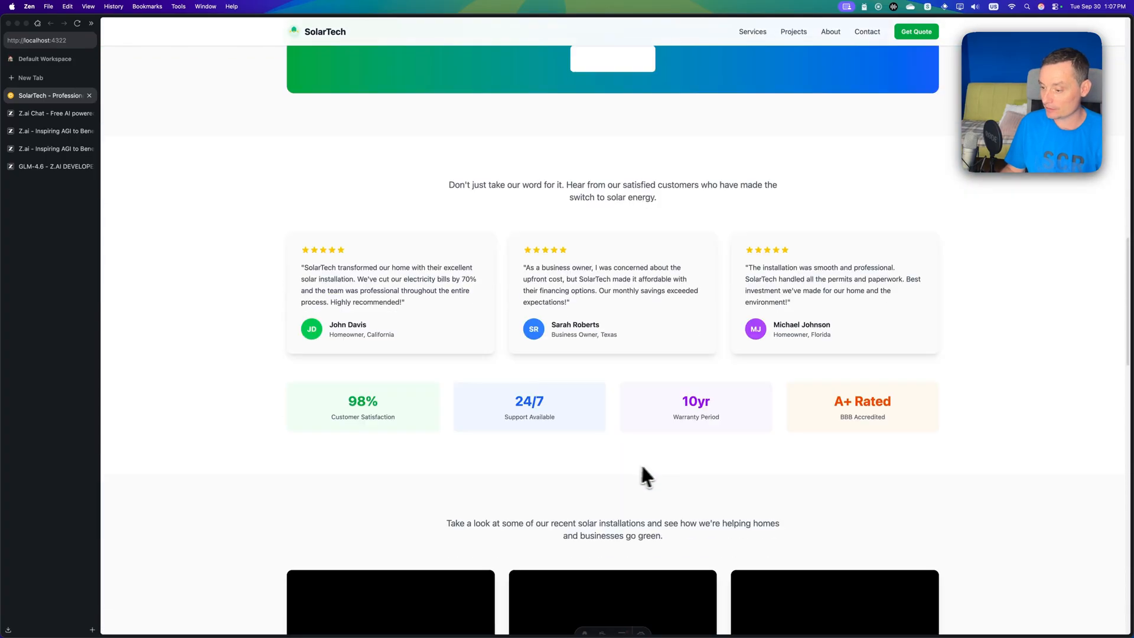
pyautogui.scroll(-1, 629, 435)
pyautogui.scroll(-4, 625, 434)
pyautogui.scroll(-2, 585, 453)
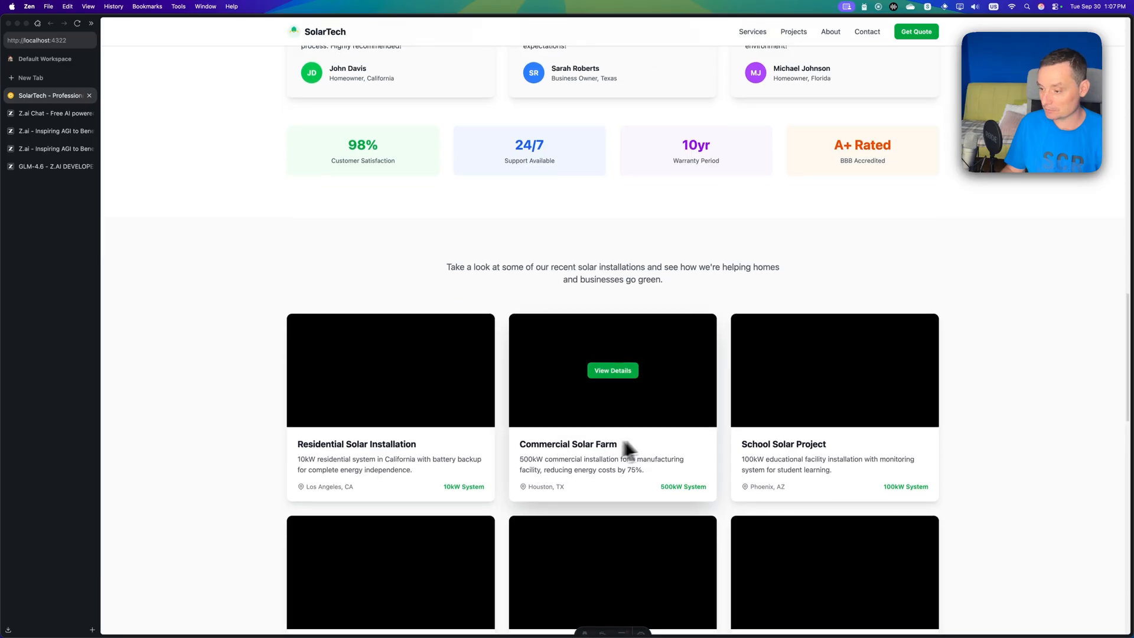
pyautogui.scroll(-1, 638, 443)
pyautogui.scroll(-3, 663, 433)
pyautogui.scroll(-3, 663, 433)
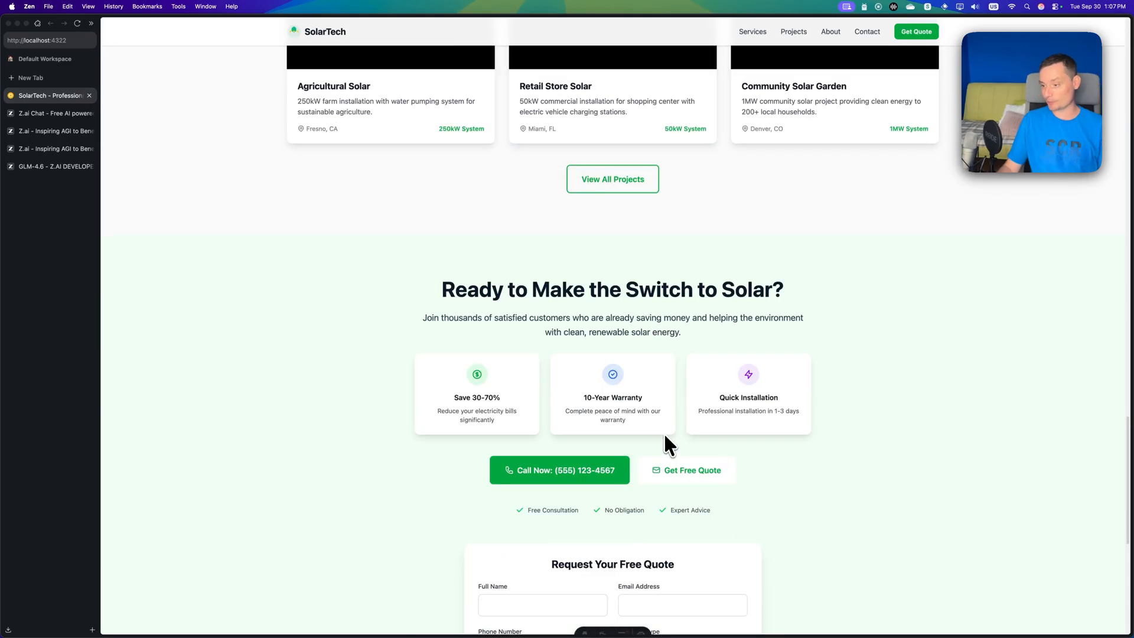
pyautogui.scroll(-3, 704, 426)
pyautogui.scroll(-2, 681, 460)
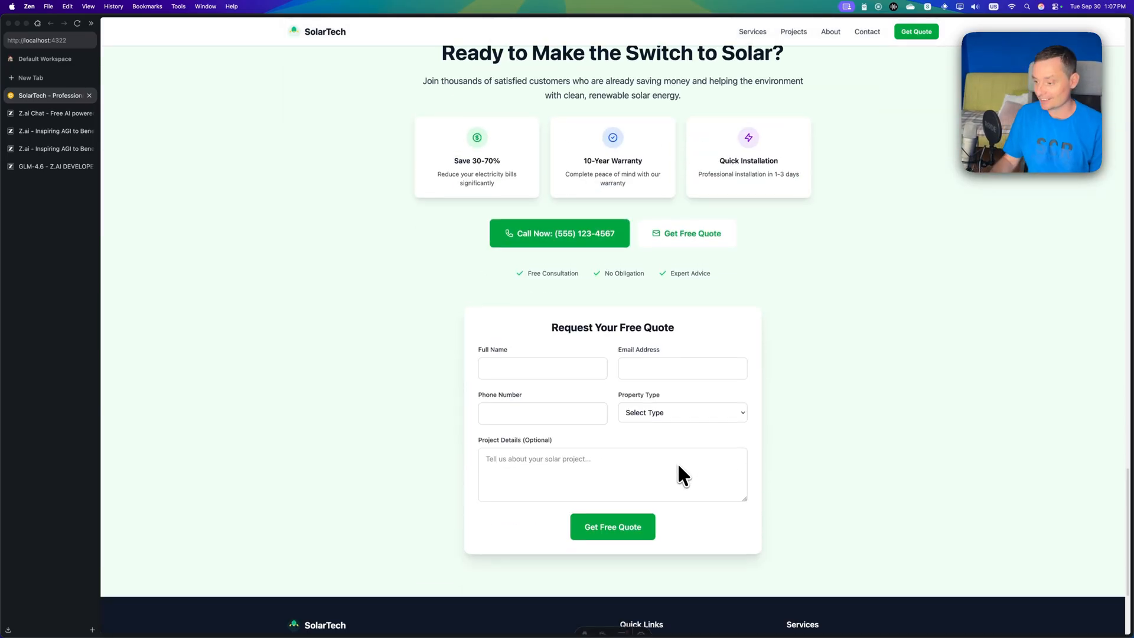
pyautogui.scroll(-3, 678, 462)
pyautogui.scroll(-1, 678, 470)
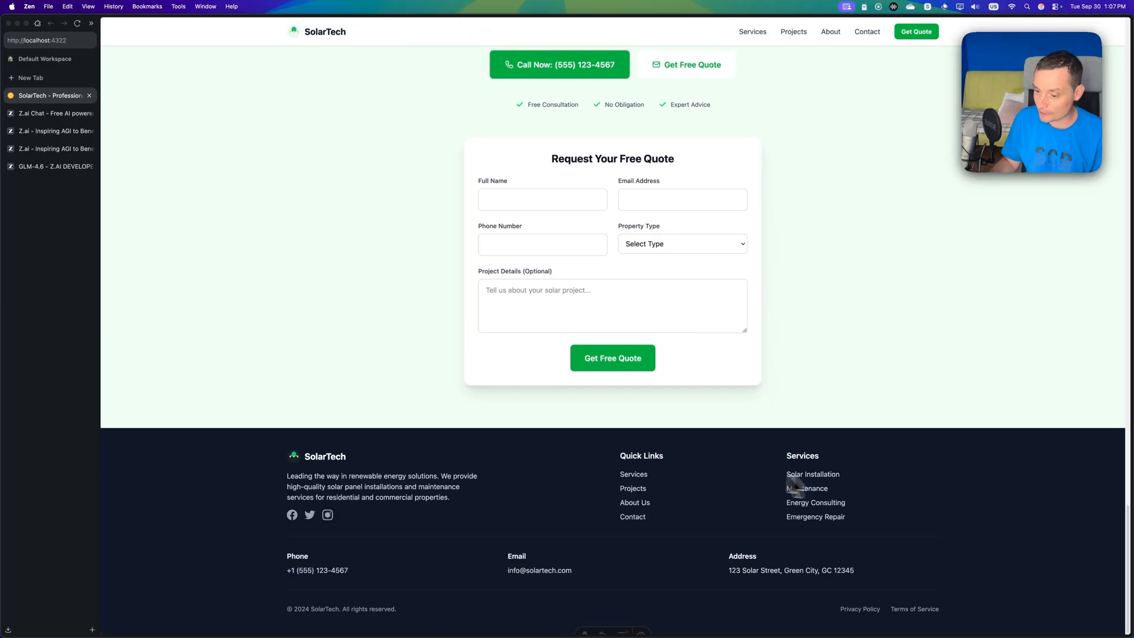
pyautogui.scroll(5, 664, 481)
pyautogui.scroll(5, 664, 481)
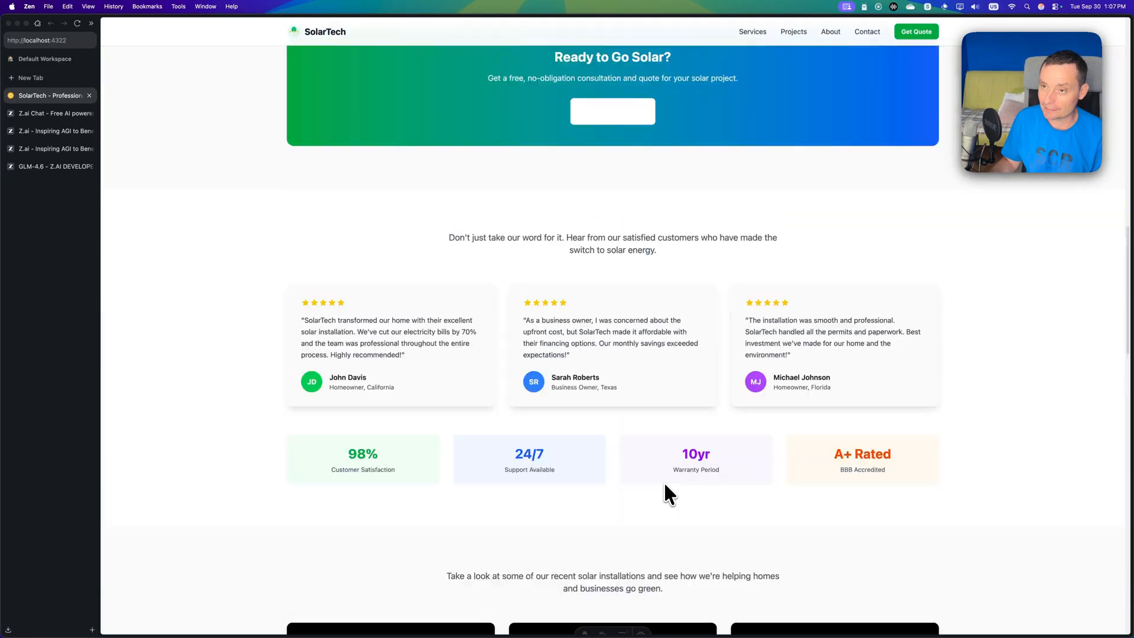
pyautogui.scroll(5, 664, 481)
pyautogui.scroll(5, 664, 483)
pyautogui.scroll(5, 532, 355)
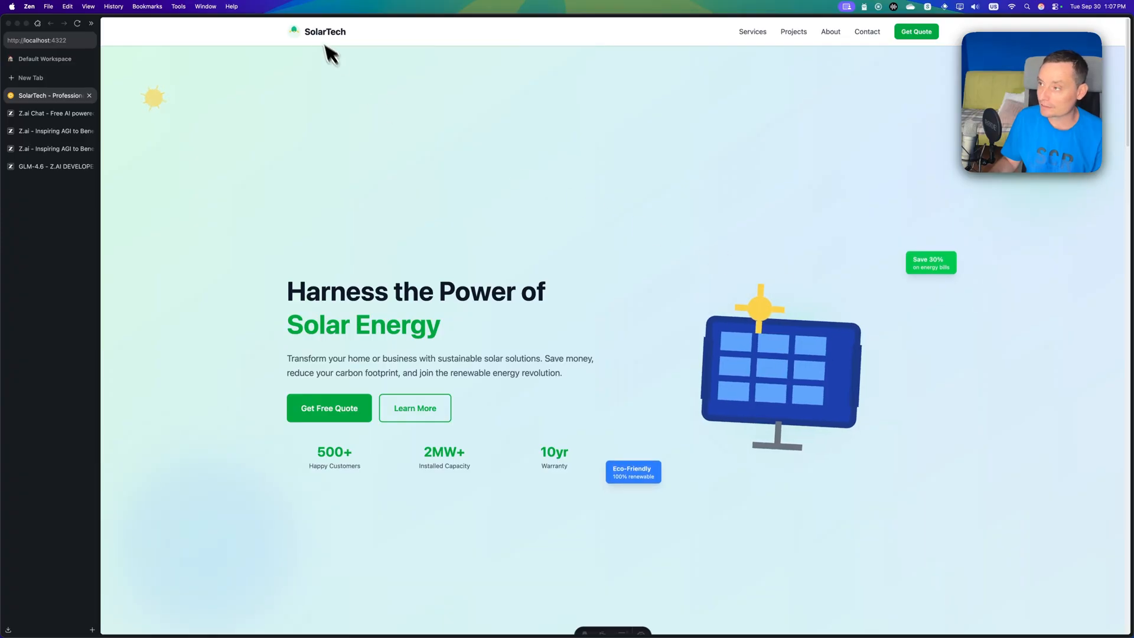
pyautogui.scroll(-3, 581, 260)
pyautogui.scroll(-3, 583, 259)
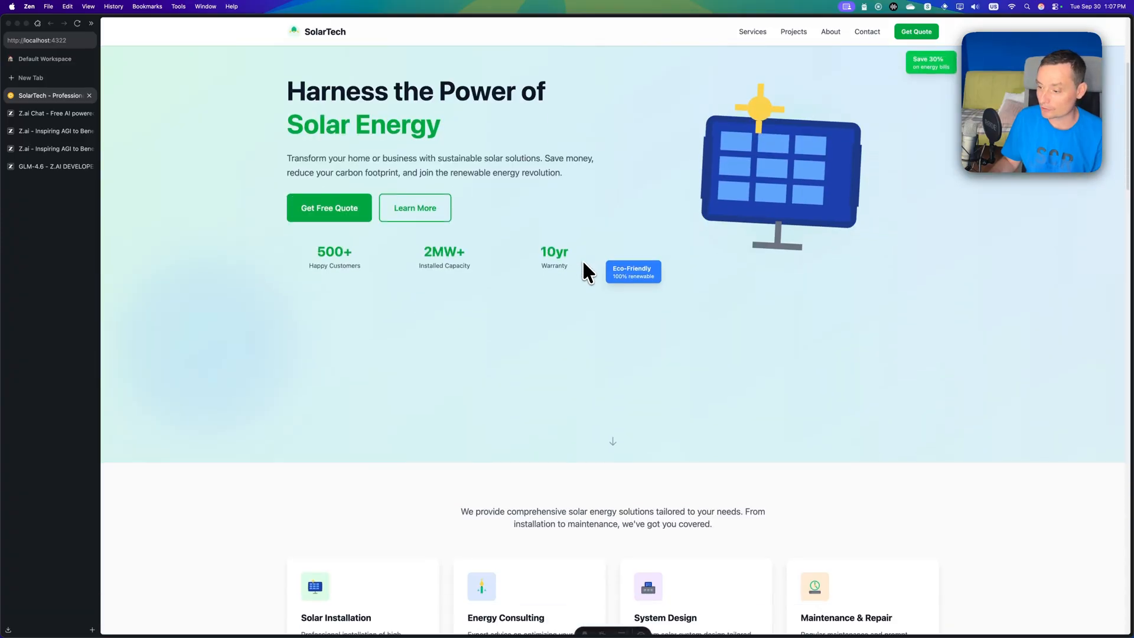
pyautogui.scroll(-4, 582, 259)
pyautogui.scroll(-2, 583, 260)
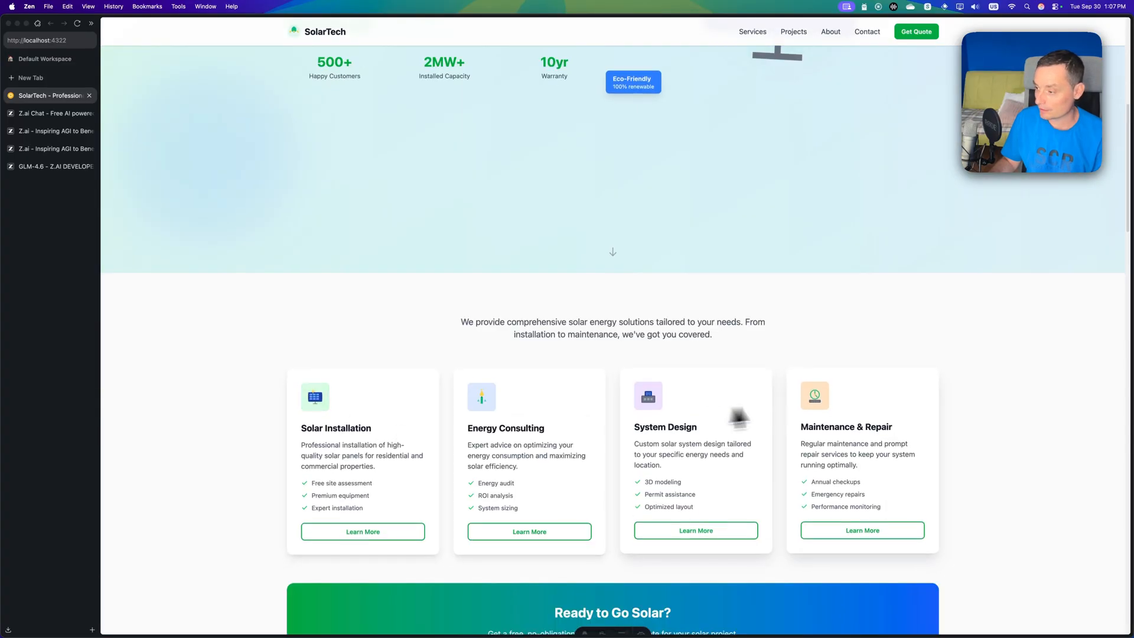
pyautogui.scroll(-3, 798, 408)
pyautogui.scroll(-4, 798, 408)
pyautogui.scroll(-5, 798, 409)
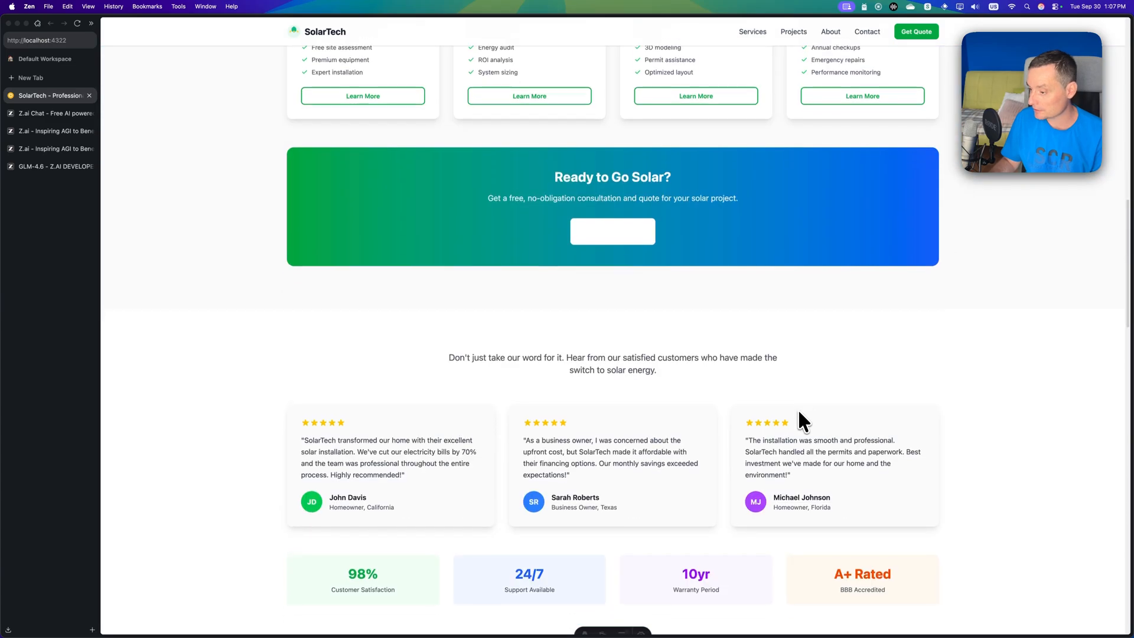
pyautogui.scroll(-3, 797, 409)
pyautogui.scroll(-3, 798, 409)
pyautogui.scroll(-3, 798, 408)
pyautogui.scroll(-5, 797, 408)
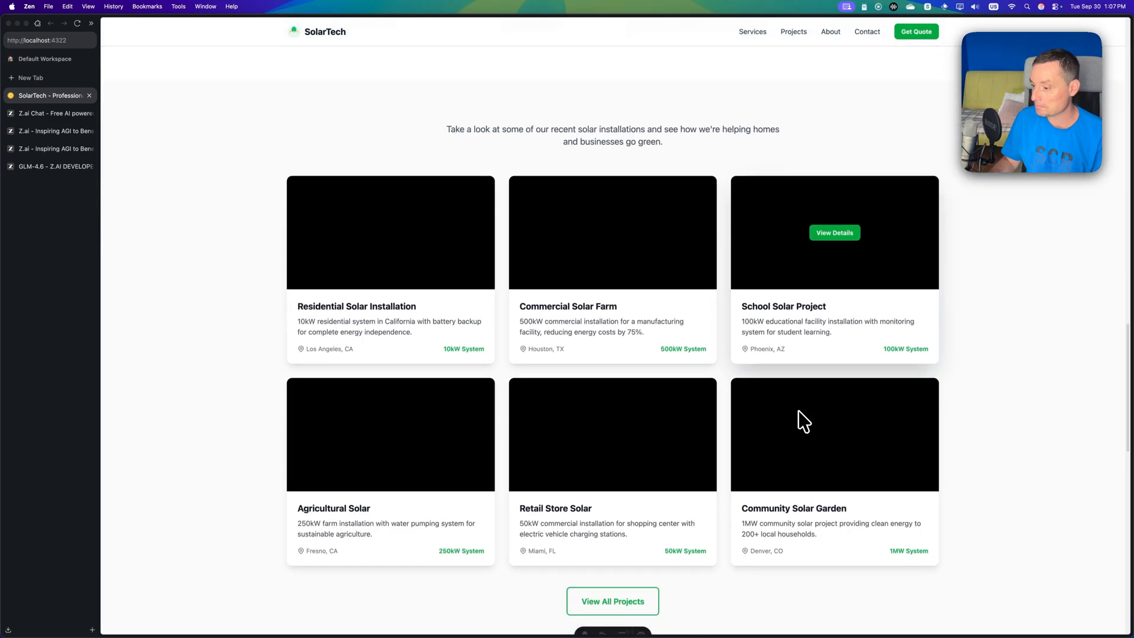
pyautogui.scroll(-5, 798, 409)
pyautogui.scroll(3, 798, 409)
pyautogui.scroll(10, 798, 408)
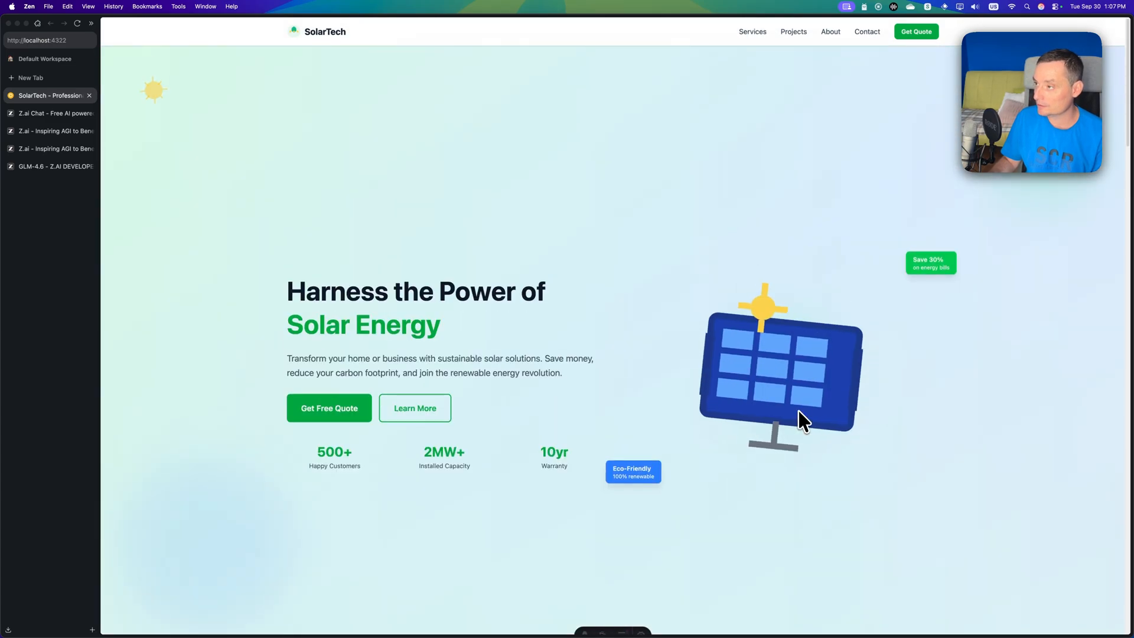
# Visit the Services and Projects nav links, then the About SolarTech page.
pyautogui.click(752, 33)
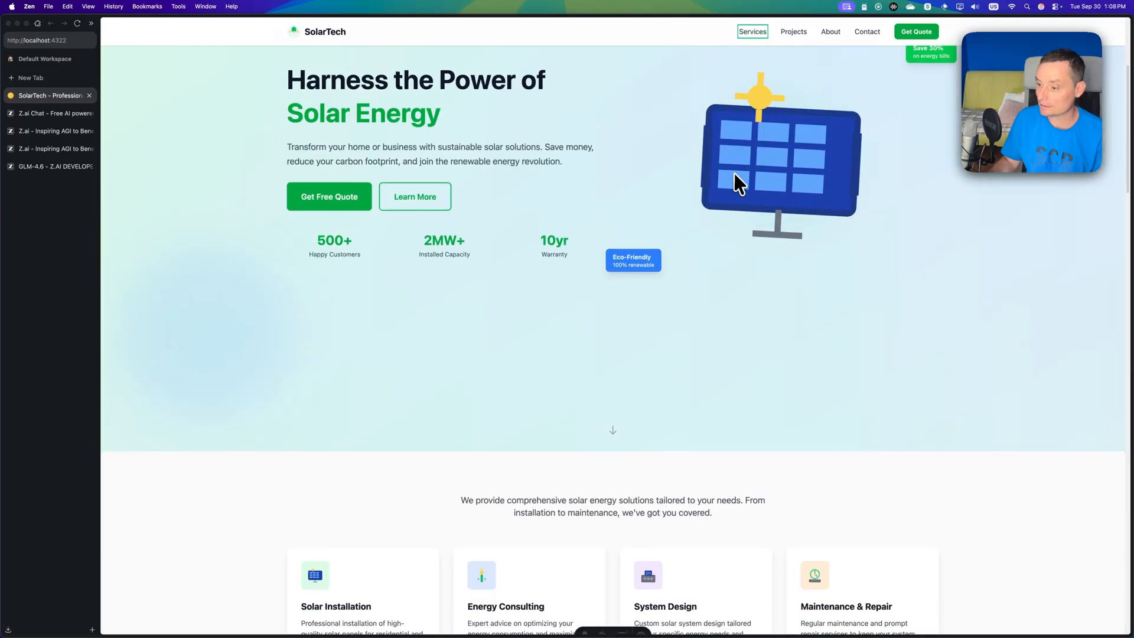
pyautogui.scroll(-3, 741, 187)
pyautogui.scroll(-3, 741, 187)
pyautogui.scroll(-3, 741, 187)
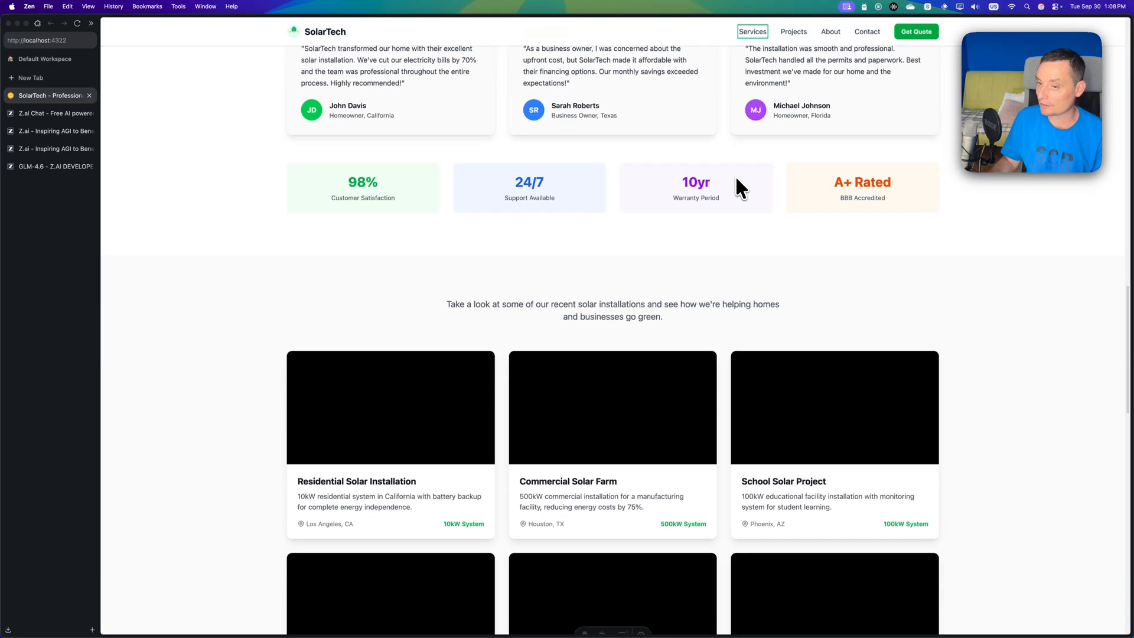
pyautogui.scroll(-2, 741, 186)
pyautogui.scroll(5, 741, 187)
pyautogui.scroll(3, 741, 188)
pyautogui.click(794, 32)
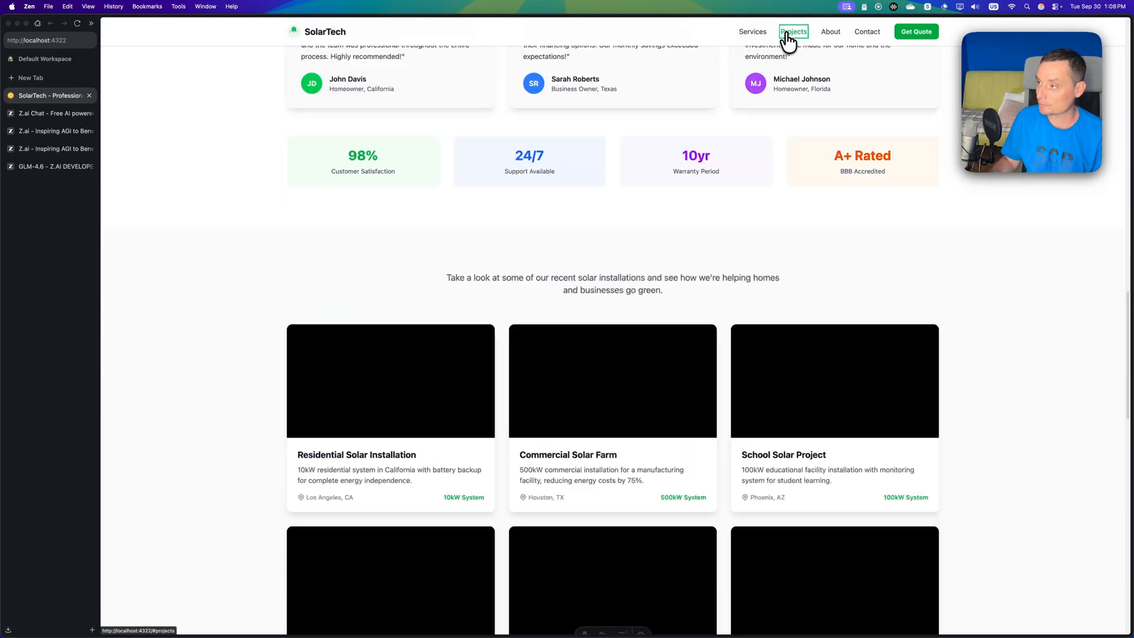
pyautogui.click(831, 32)
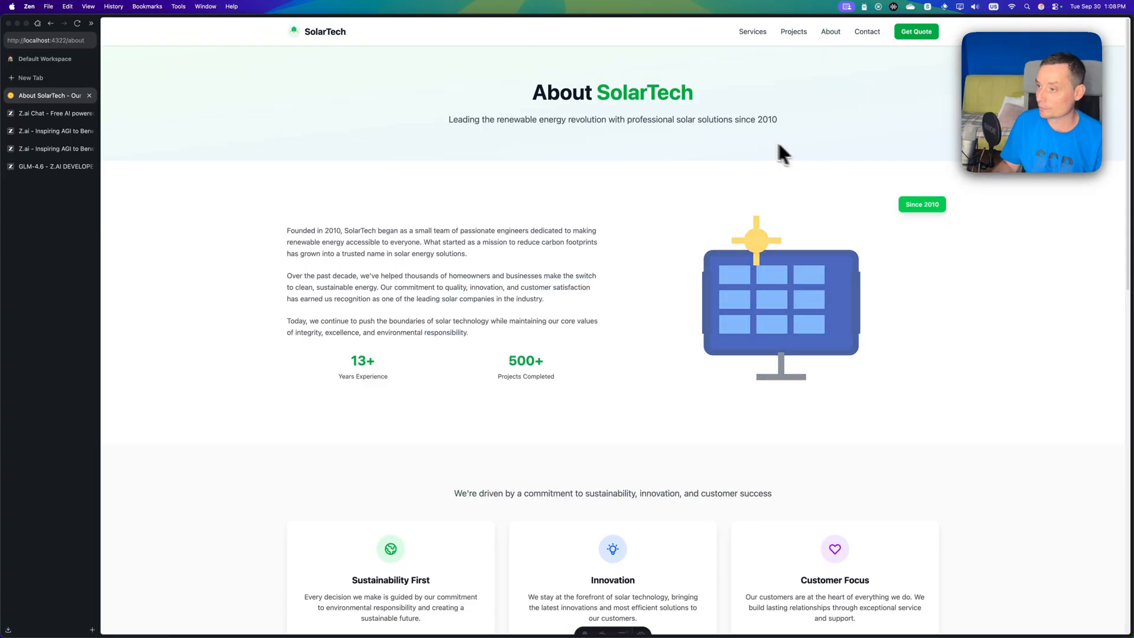
pyautogui.scroll(-5, 644, 145)
pyautogui.scroll(-5, 641, 163)
pyautogui.scroll(-5, 644, 206)
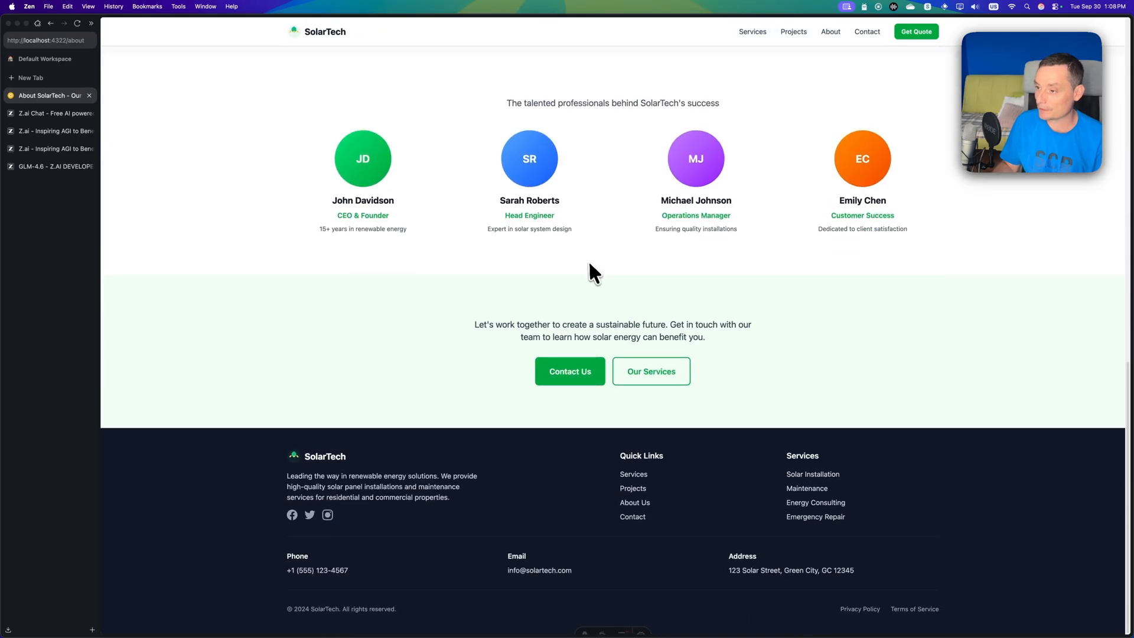
pyautogui.scroll(6, 589, 260)
pyautogui.scroll(8, 816, 198)
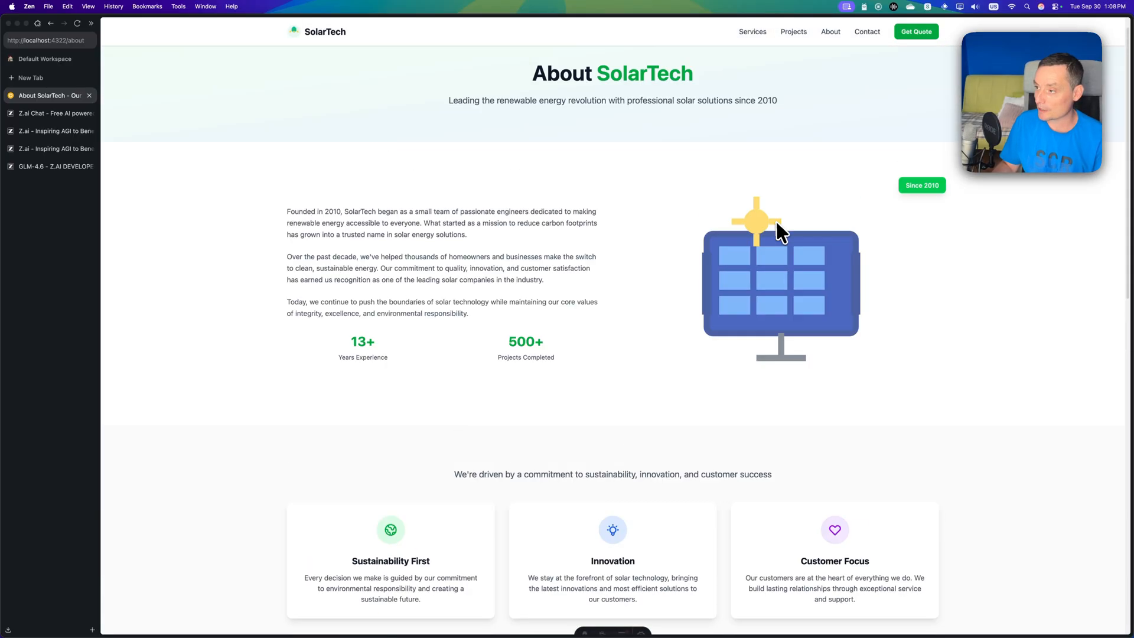
pyautogui.scroll(-4, 592, 275)
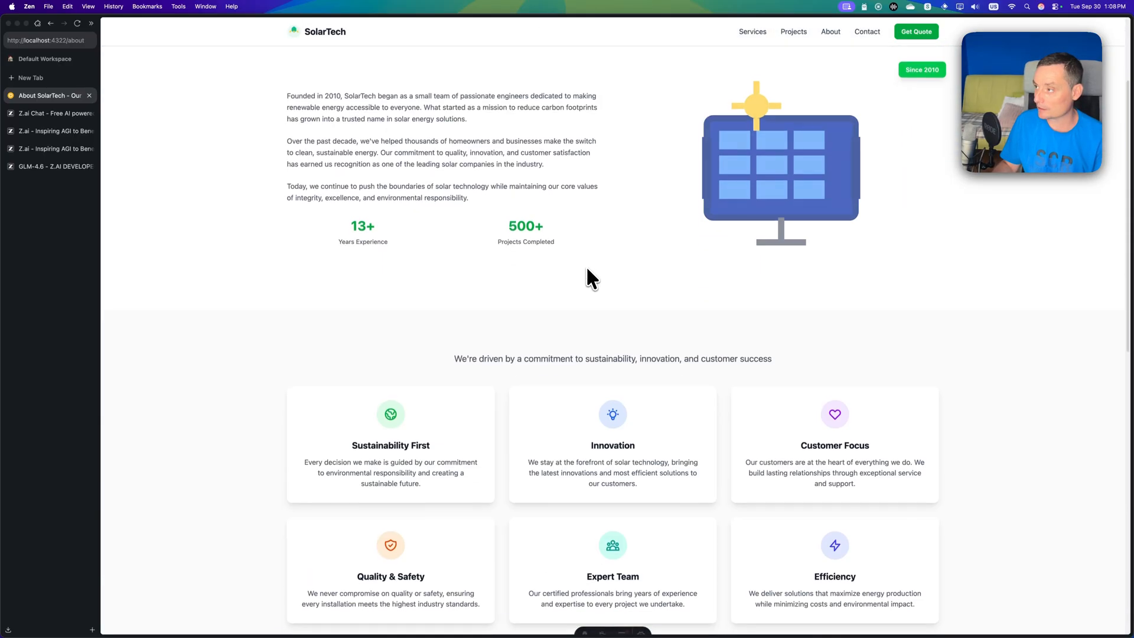
pyautogui.scroll(-5, 586, 265)
pyautogui.scroll(-4, 586, 266)
pyautogui.scroll(-4, 586, 266)
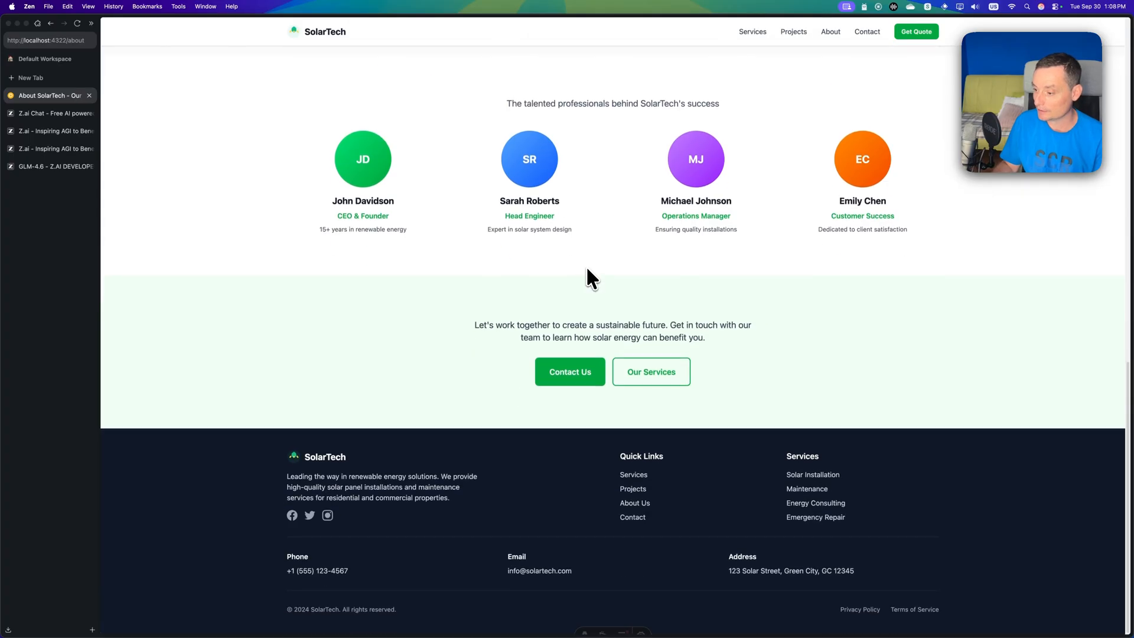
pyautogui.scroll(4, 779, 326)
pyautogui.scroll(8, 784, 331)
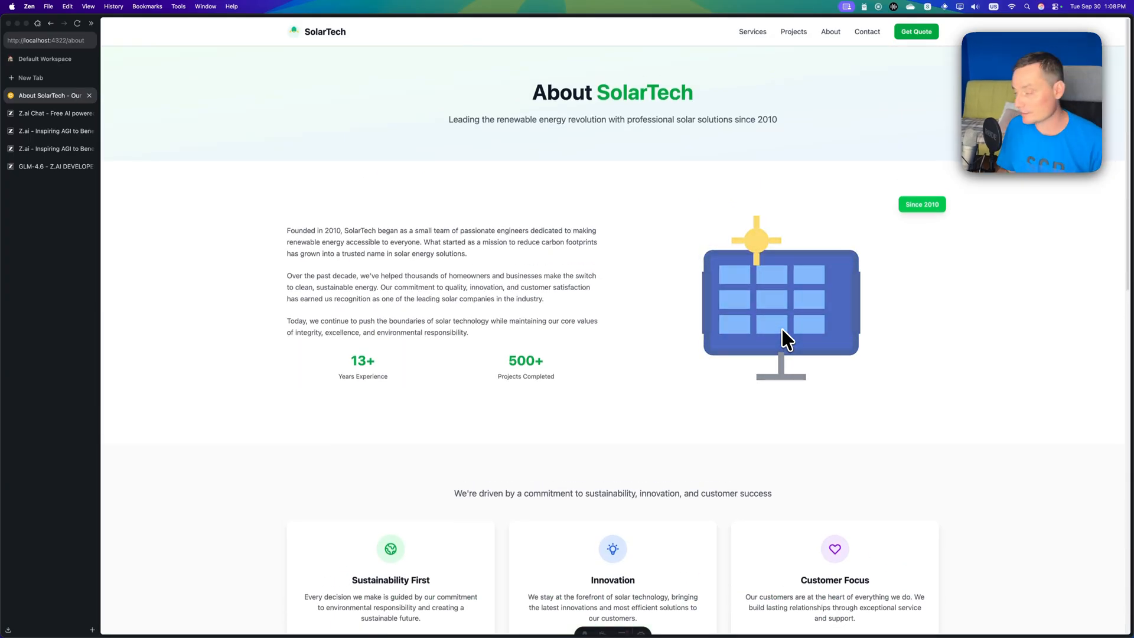
# Go to the Contact page and expand the installation cost and installation time FAQ answers.
pyautogui.click(867, 32)
pyautogui.scroll(-2, 762, 122)
pyautogui.scroll(-4, 762, 122)
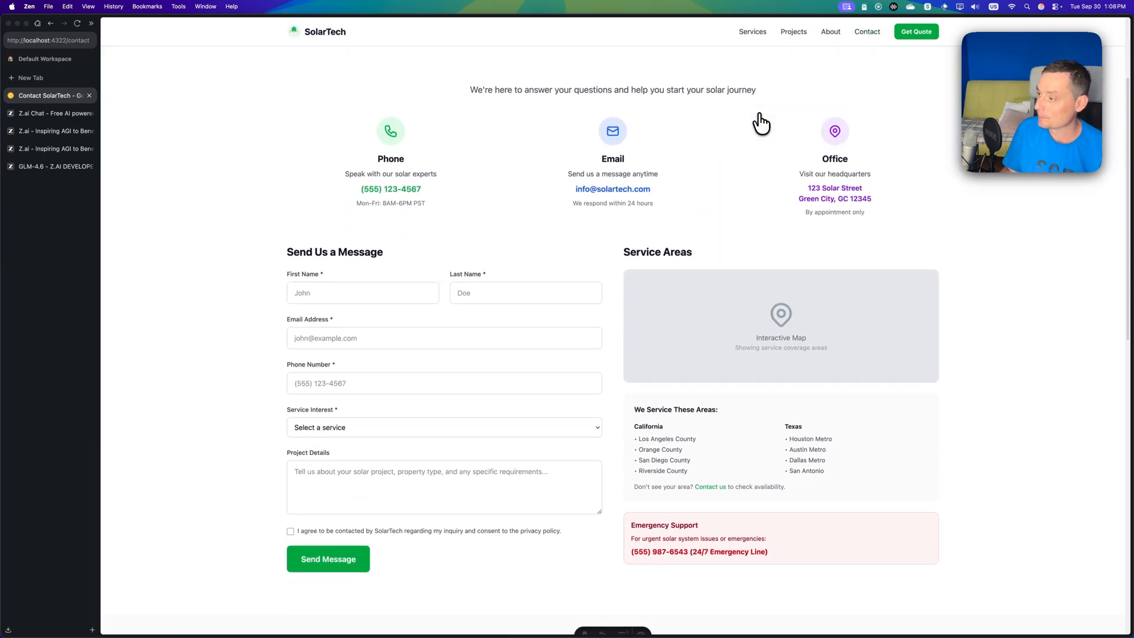
pyautogui.scroll(-4, 762, 123)
pyautogui.scroll(-3, 762, 123)
pyautogui.click(540, 391)
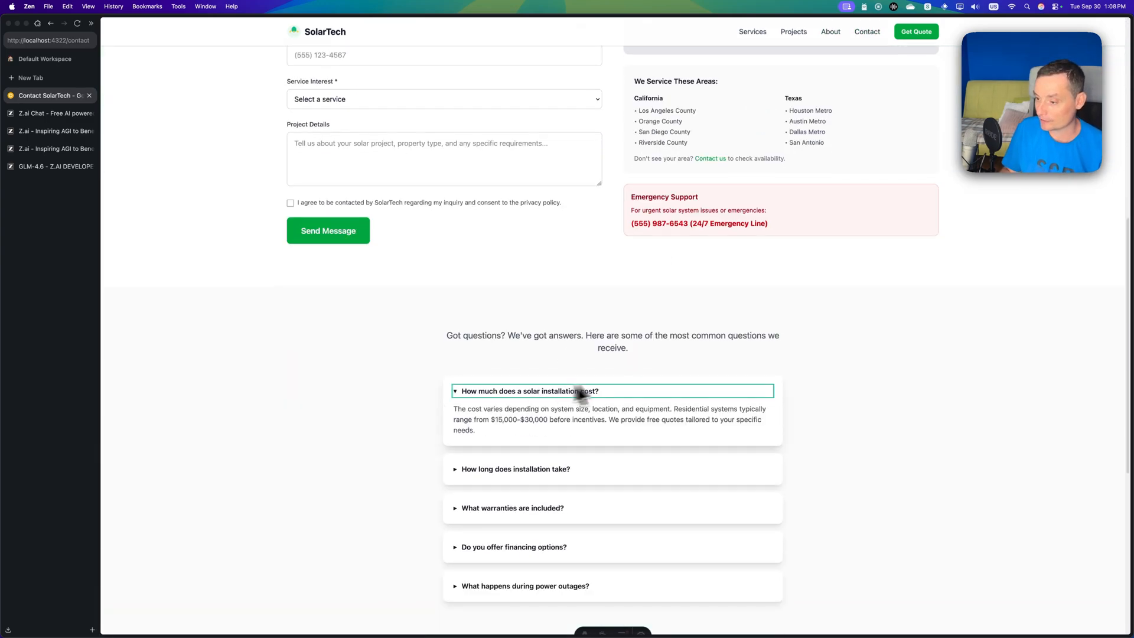
pyautogui.scroll(-5, 585, 389)
pyautogui.click(584, 340)
pyautogui.scroll(-3, 644, 364)
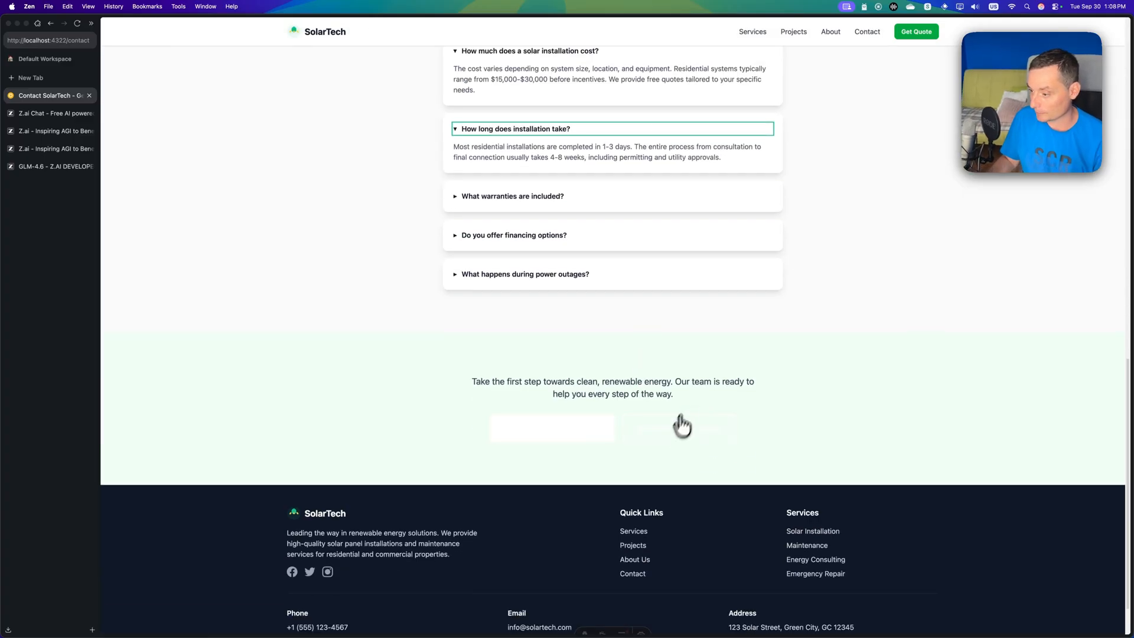
pyautogui.scroll(-2, 620, 426)
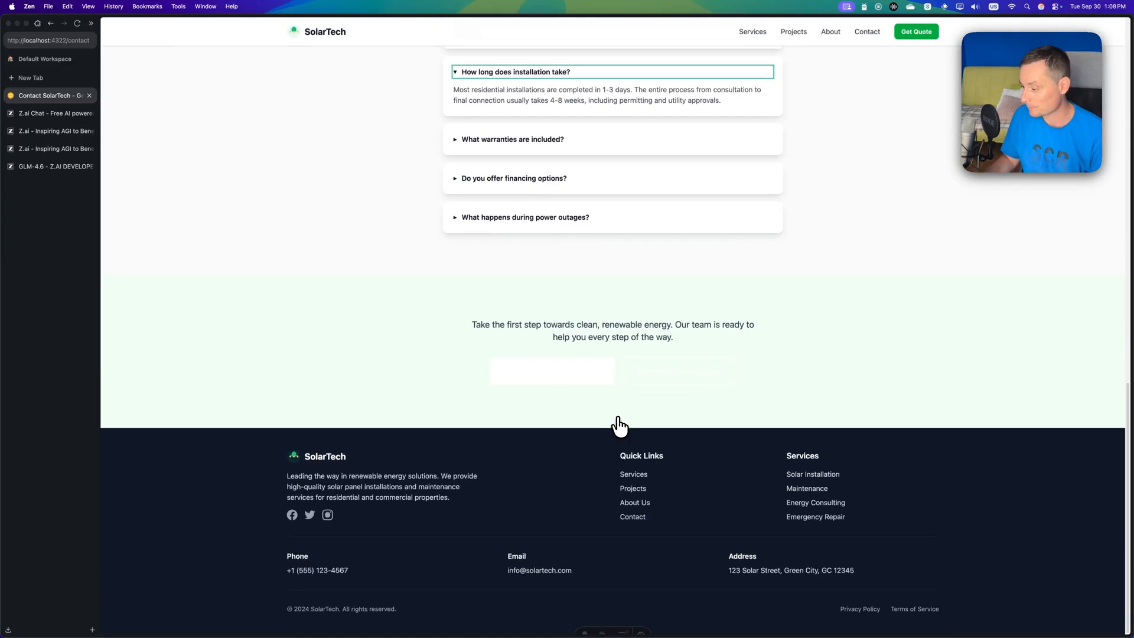
pyautogui.scroll(8, 621, 426)
pyautogui.scroll(8, 620, 427)
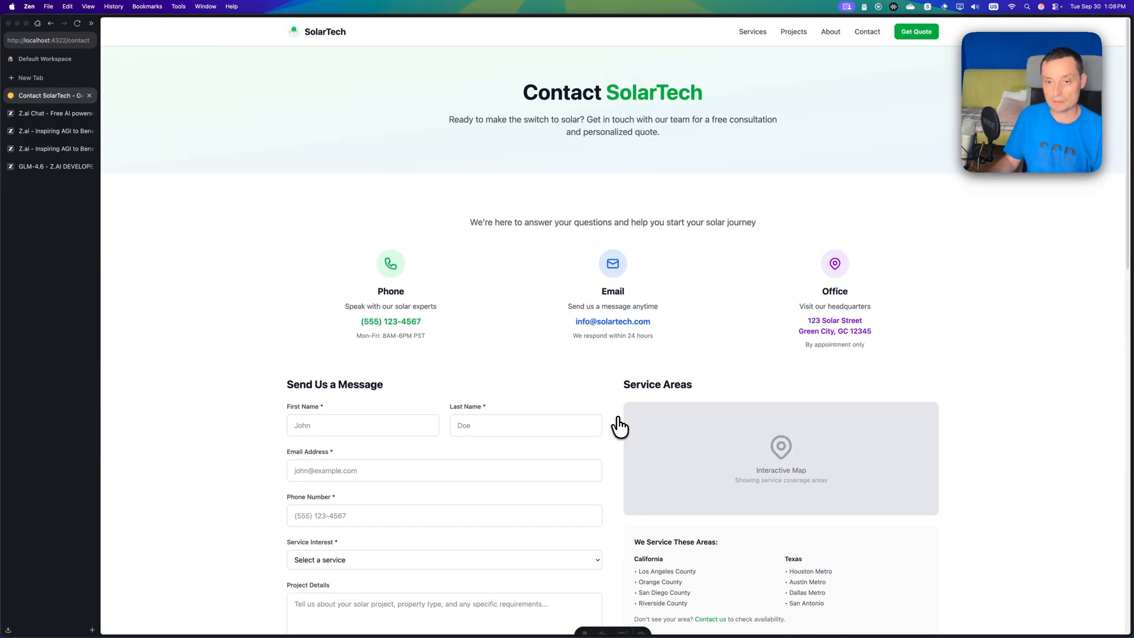
# Select GLM-4.6 as the Z.ai Chat model, then switch to the Z.ai homepage tab.
pyautogui.click(48, 114)
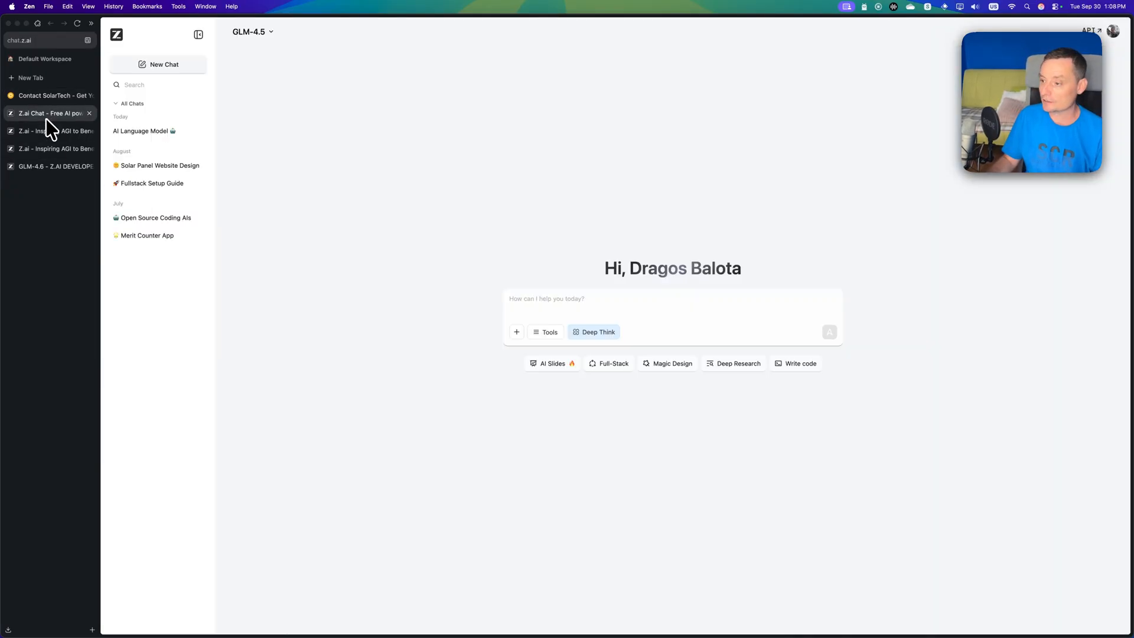
pyautogui.click(253, 32)
pyautogui.click(259, 70)
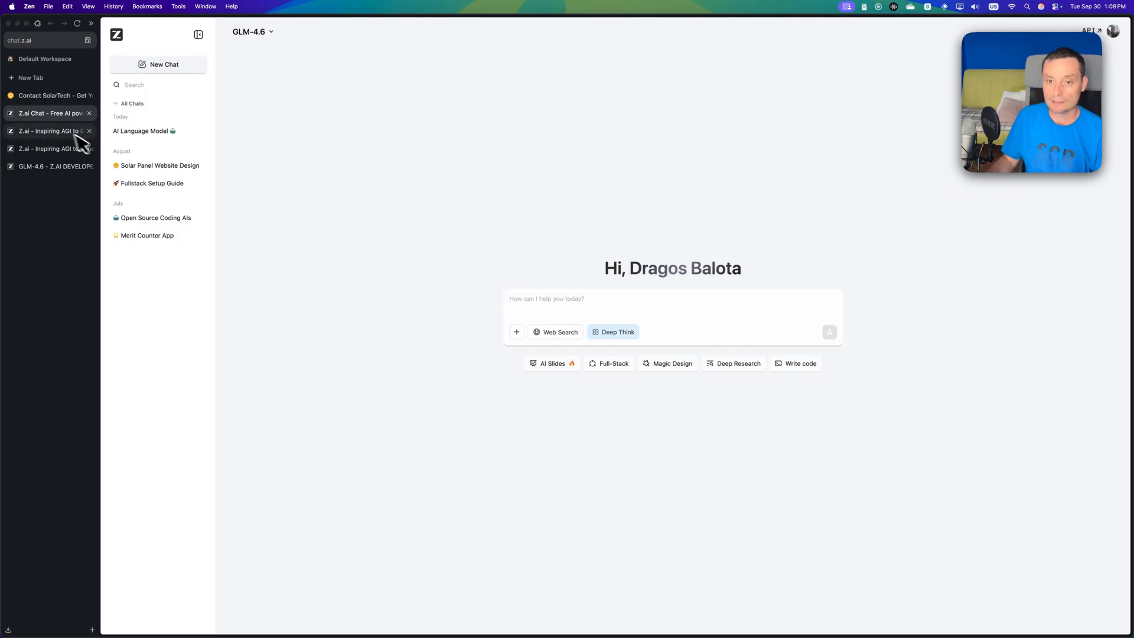
pyautogui.click(53, 131)
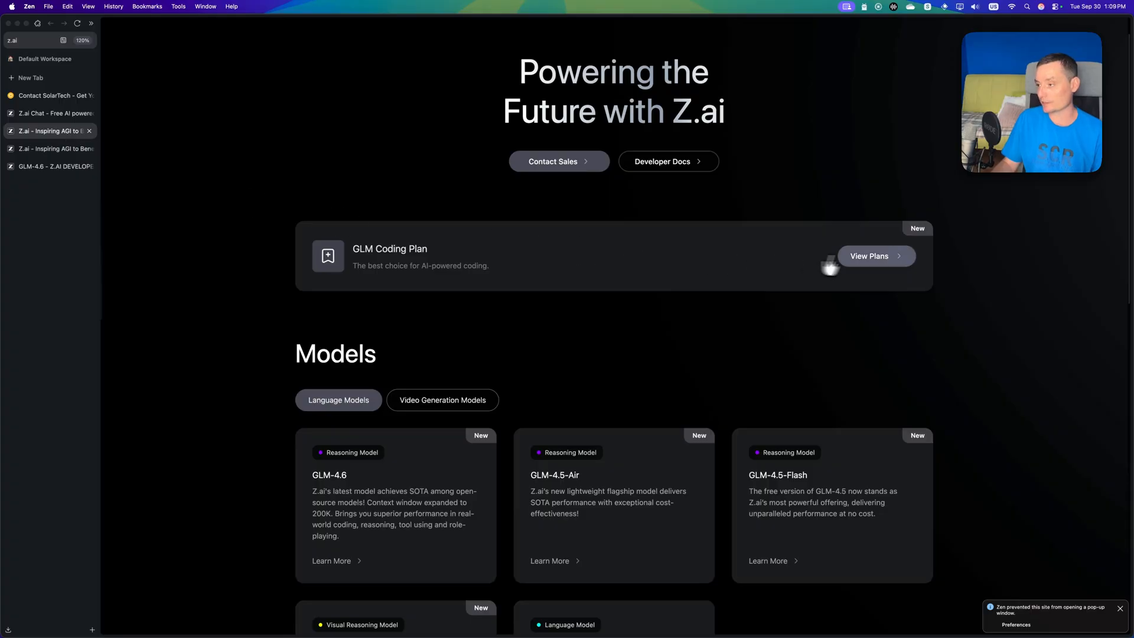
# View the GLM Coding Plan tiers, compare monthly billing, and settle on quarterly ($9, $45, $90).
pyautogui.click(865, 262)
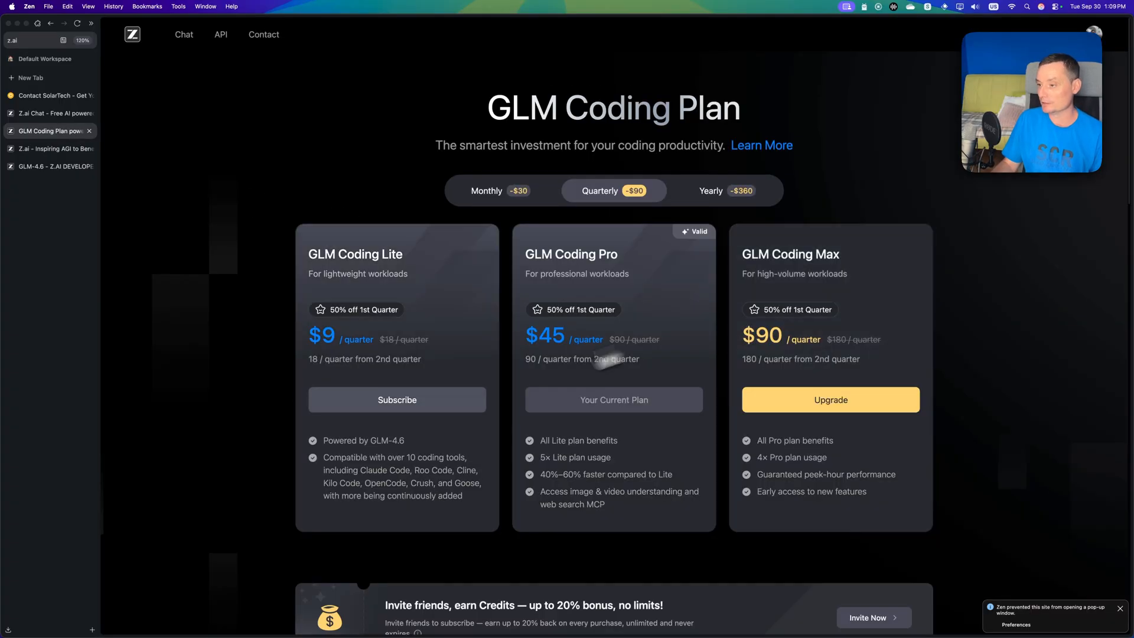
pyautogui.click(487, 197)
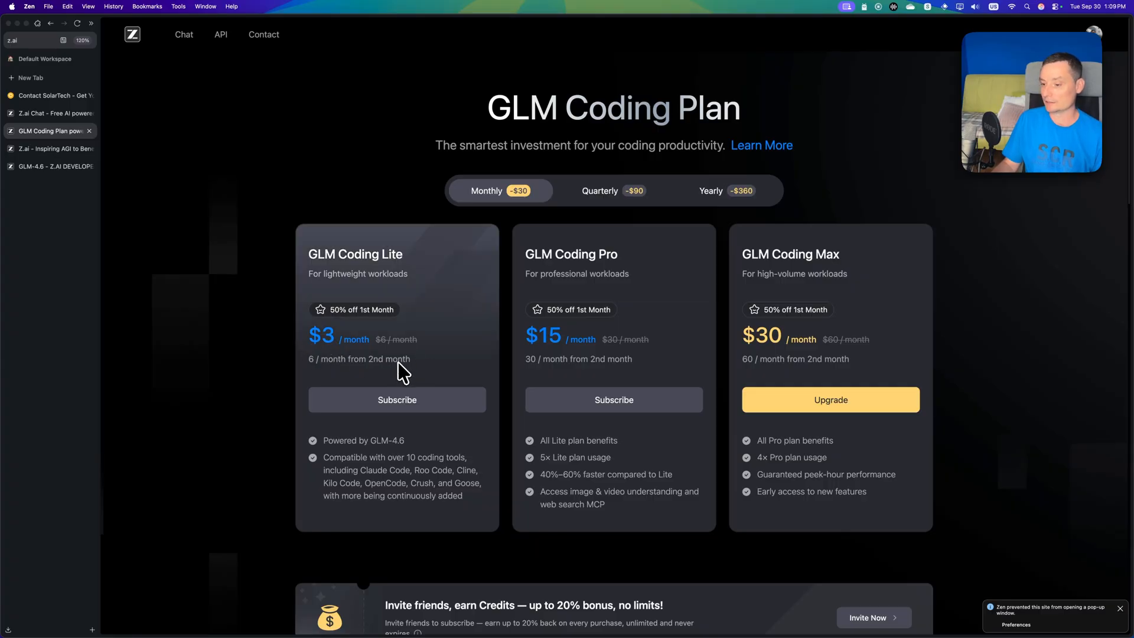
pyautogui.click(601, 191)
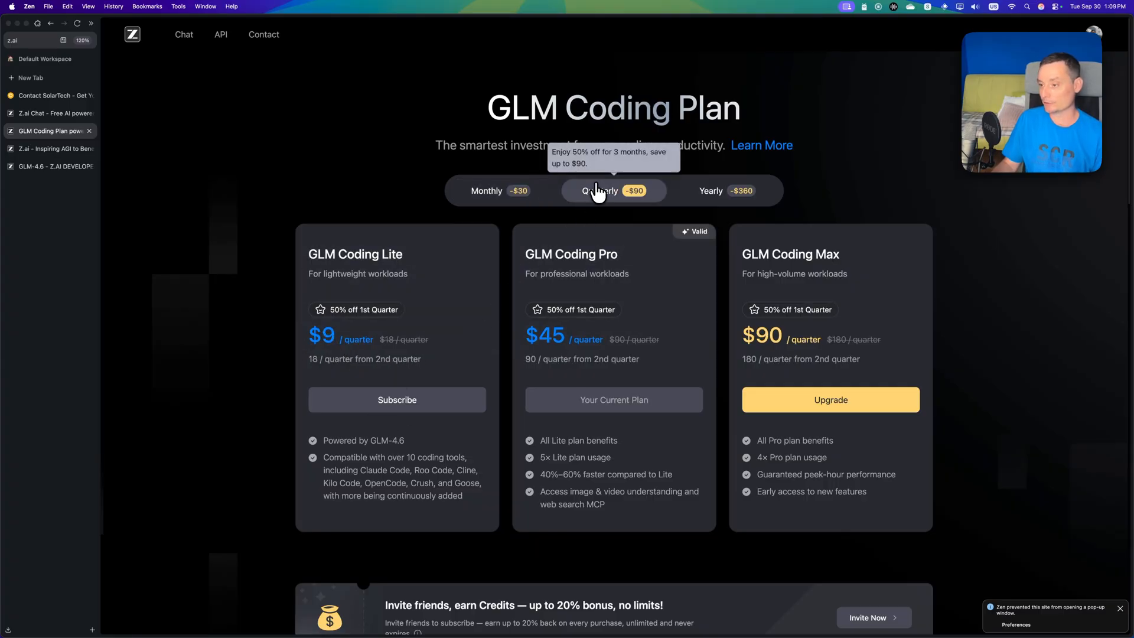